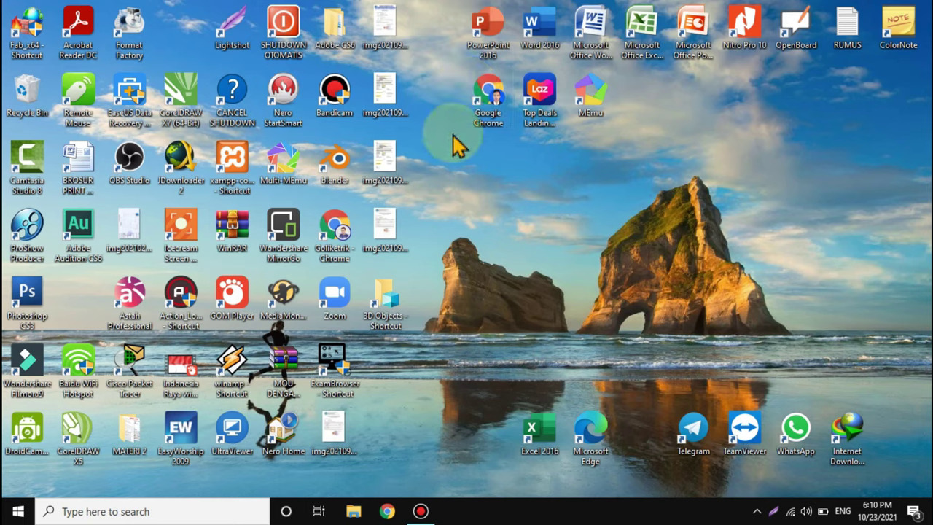
Open Google Chrome and enter the search query "DOWNLOAD VLC MEDIA PLAYER FOR PC" on the new tab page.
{"action": "double_click", "coordinate": [489, 93]}
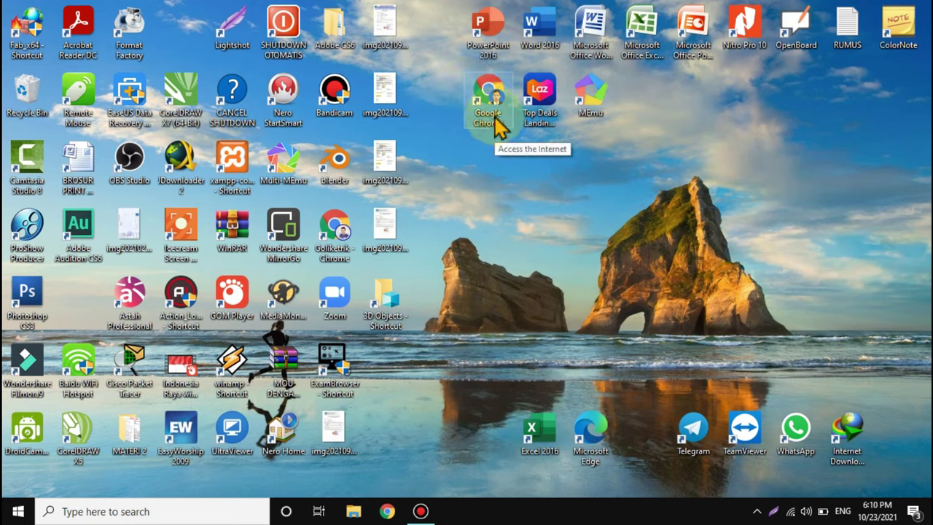
{"action": "double_click", "coordinate": [498, 103]}
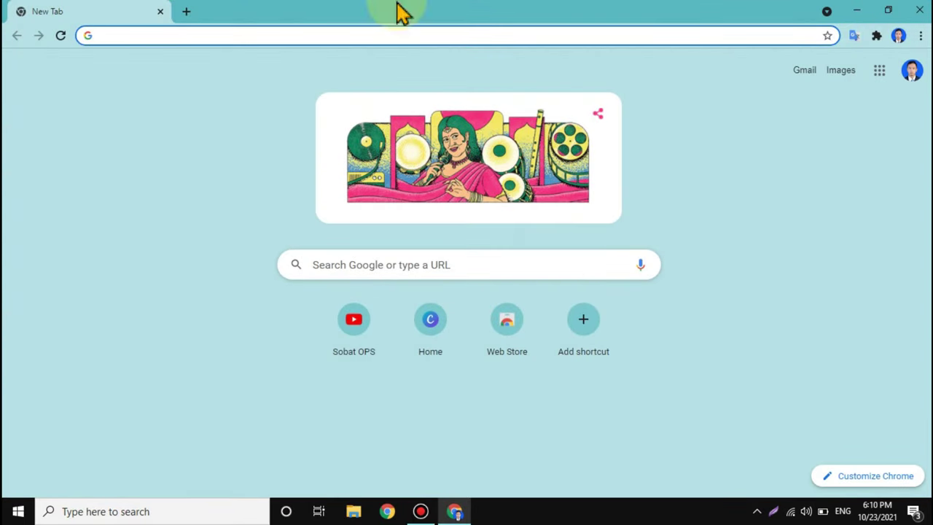
{"action": "left_click", "coordinate": [537, 266]}
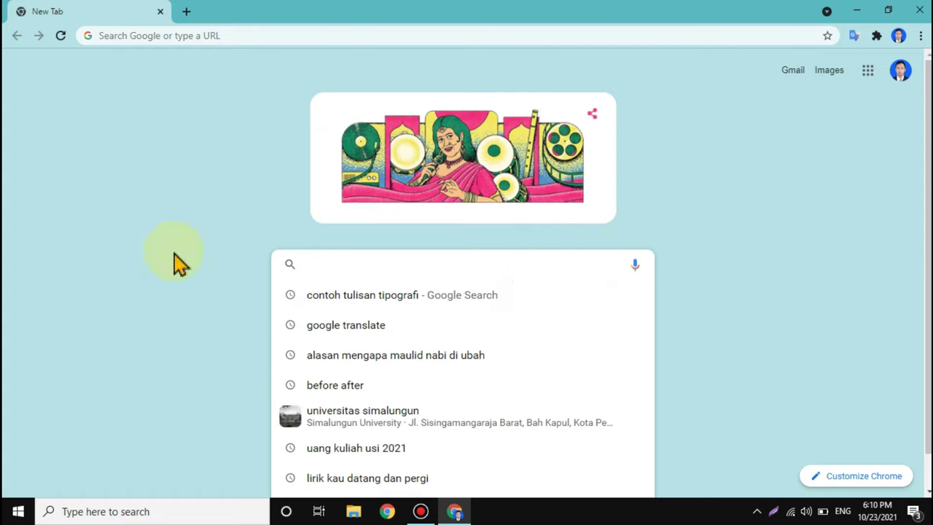
{"action": "left_click", "coordinate": [399, 266]}
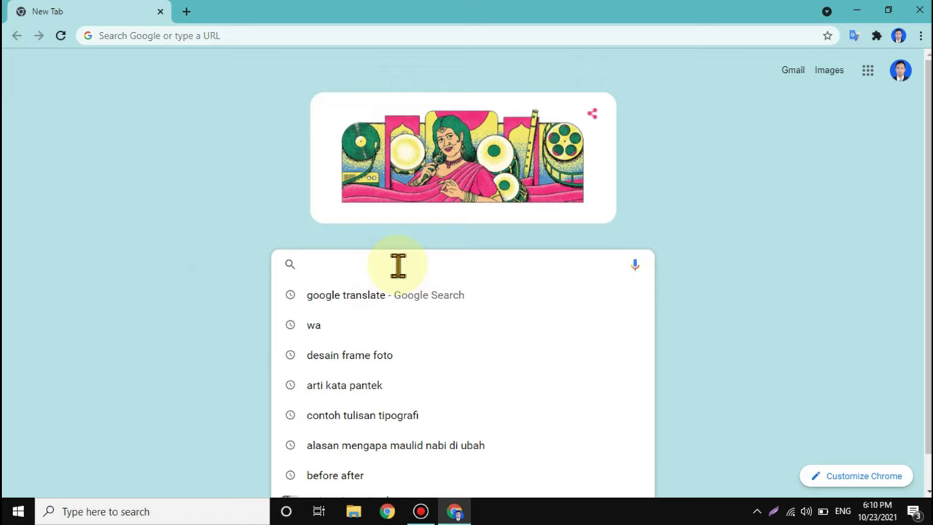
{"action": "type", "text": "DOWNLOAD"}
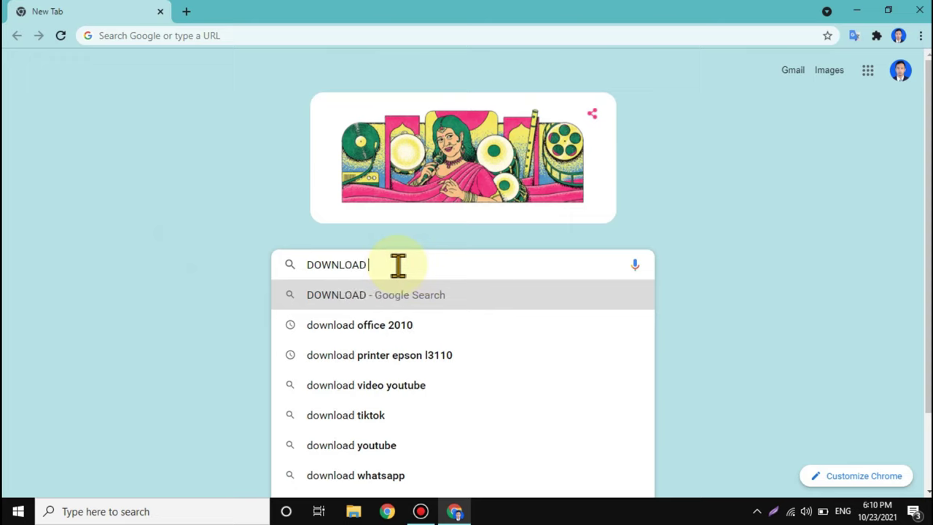
{"action": "type", "text": " VLC"}
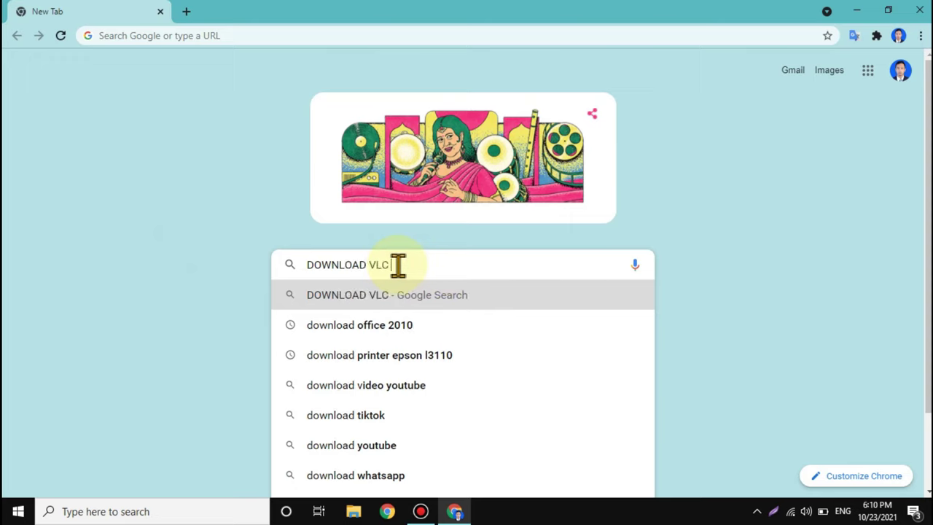
{"action": "type", "text": " MEDIA"}
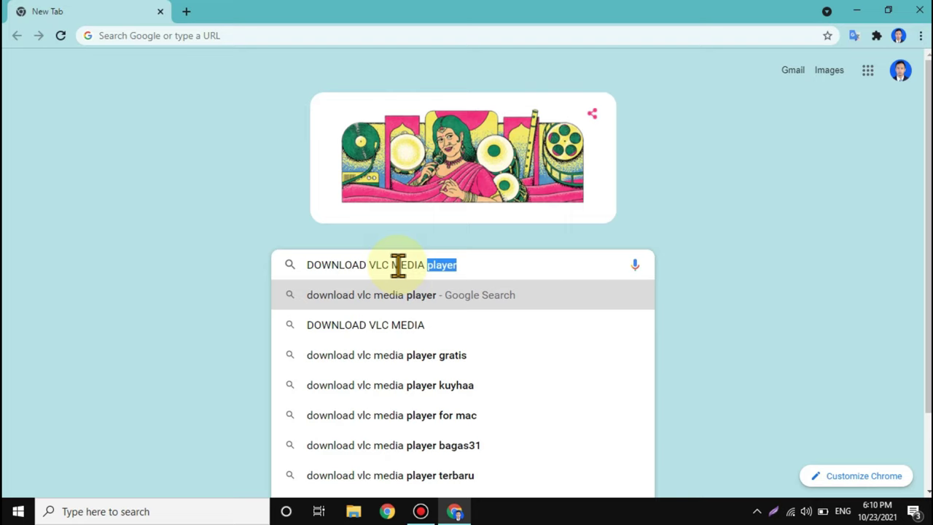
{"action": "type", "text": " PLAYER "}
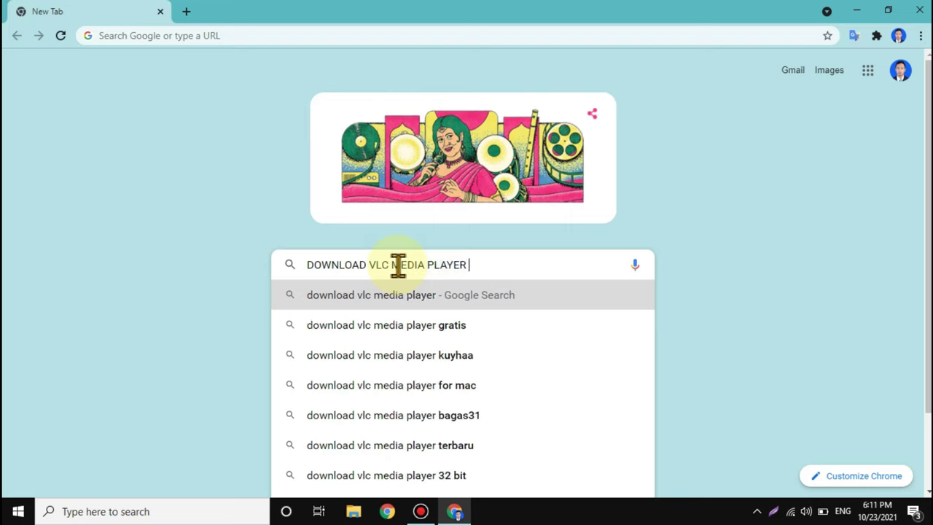
{"action": "type", "text": "FOR P"}
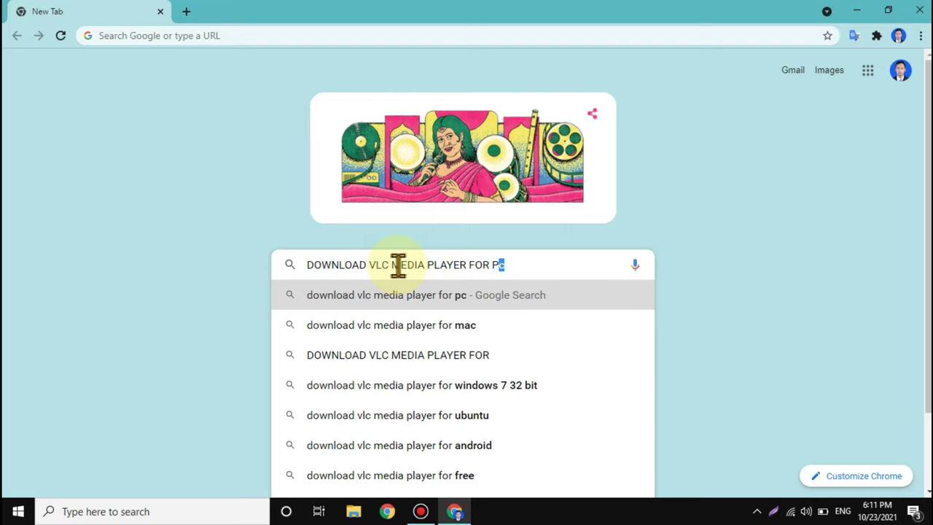
{"action": "type", "text": "C"}
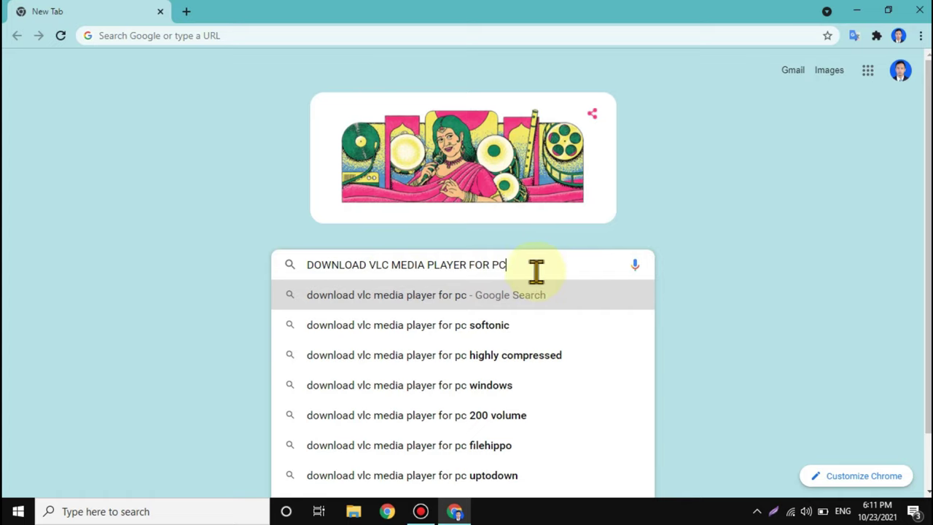
{"action": "left_click_drag", "start_coordinate": [390, 265], "coordinate": [379, 264]}
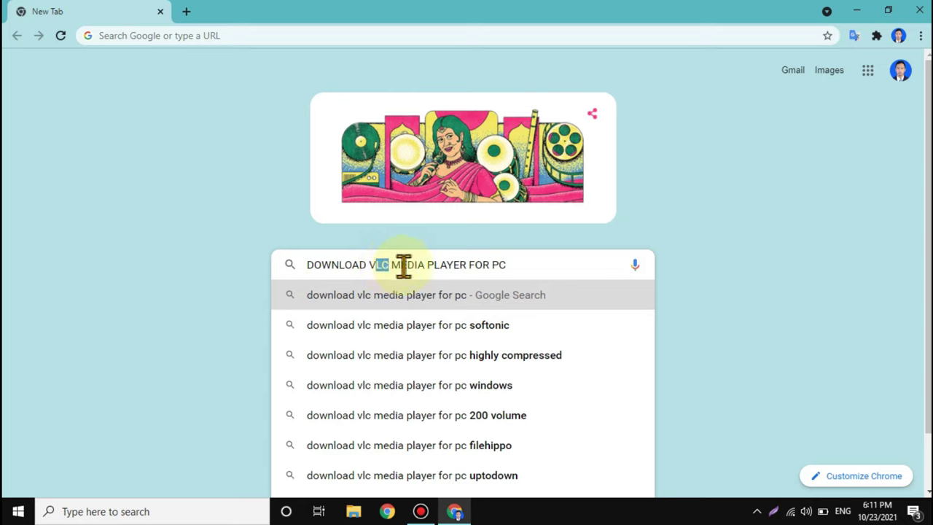
{"action": "left_click", "coordinate": [547, 267]}
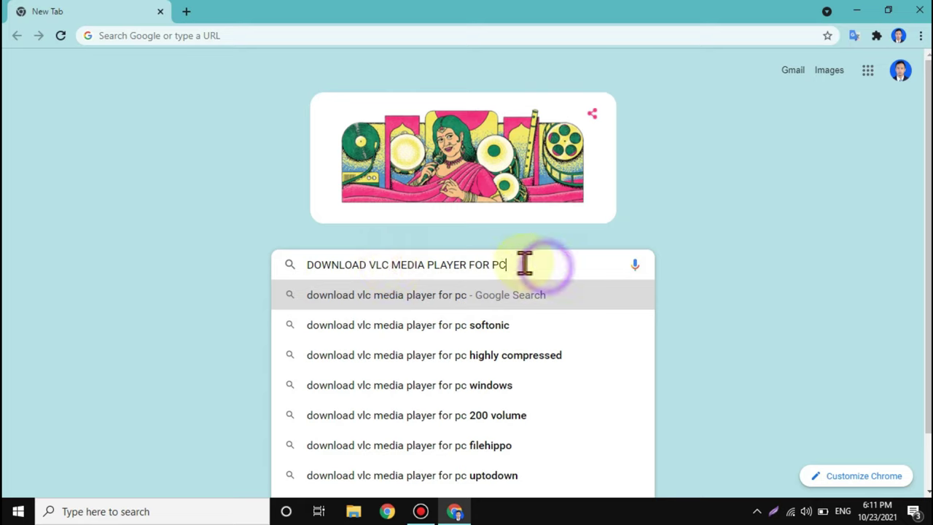
{"action": "left_click_drag", "start_coordinate": [467, 266], "coordinate": [370, 265]}
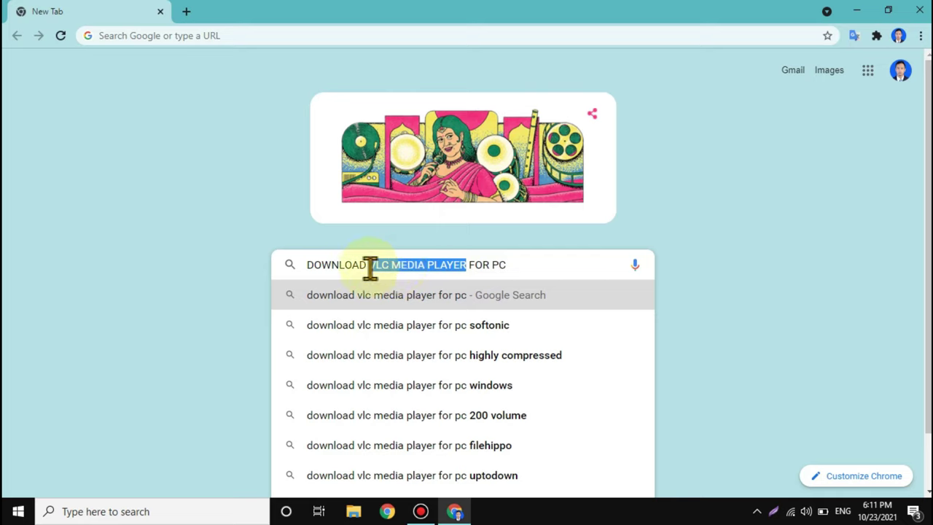
{"action": "right_click", "coordinate": [415, 270]}
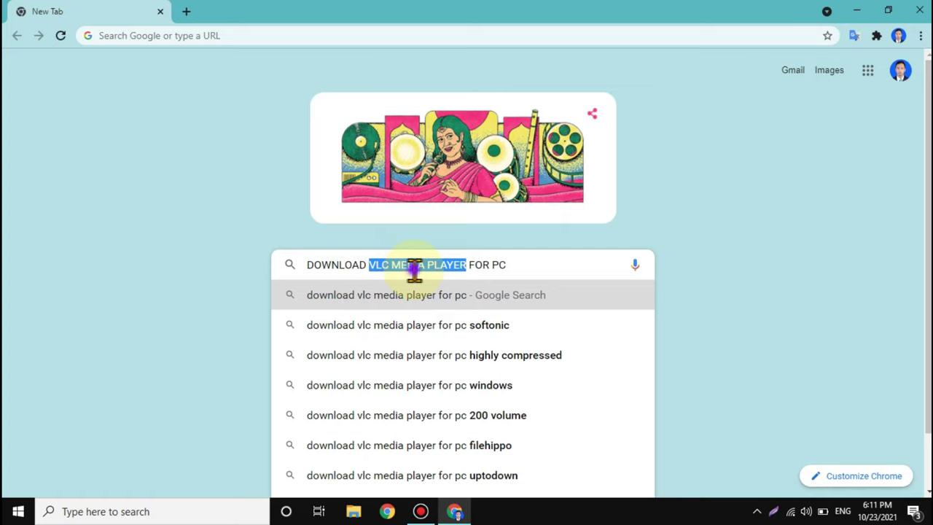
{"action": "left_click", "coordinate": [414, 268]}
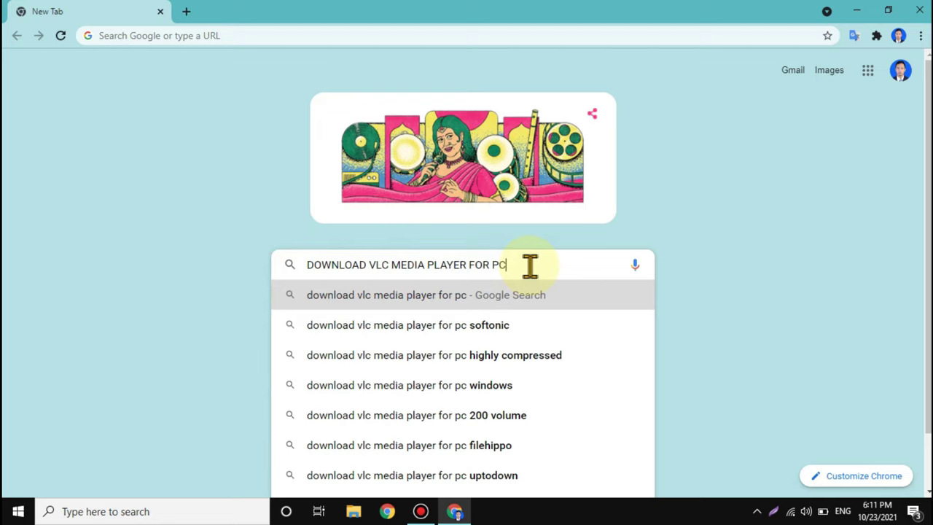
Run the search and download VLC for Windows from the official VideoLAN download page.
{"action": "key", "text": "Return"}
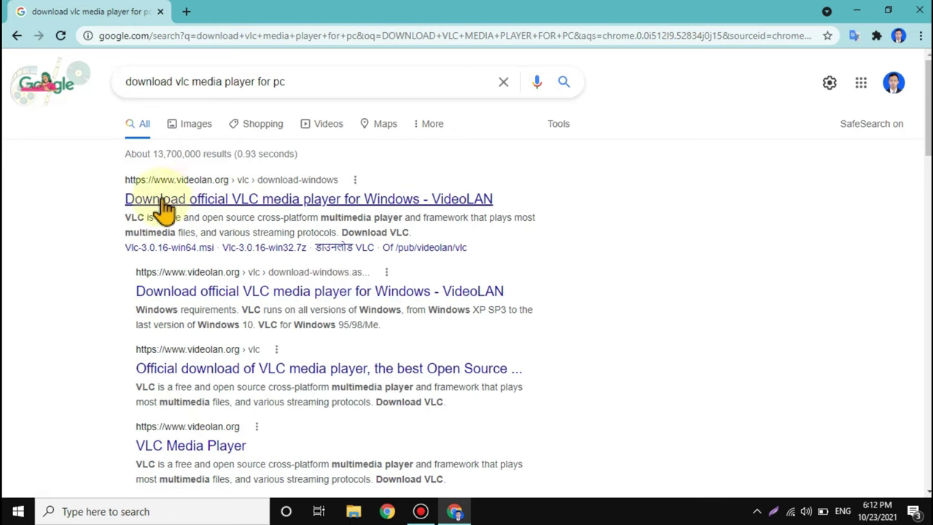
{"action": "left_click", "coordinate": [232, 202]}
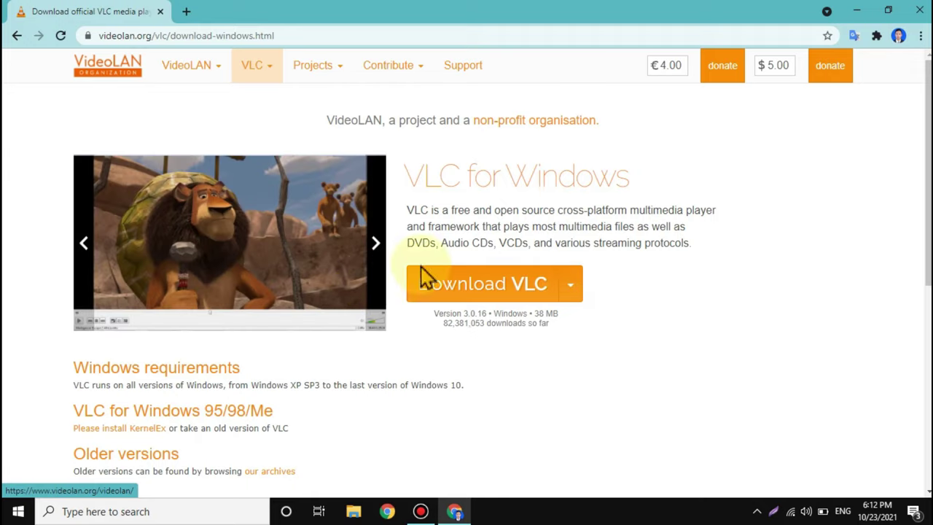
{"action": "left_click", "coordinate": [500, 285]}
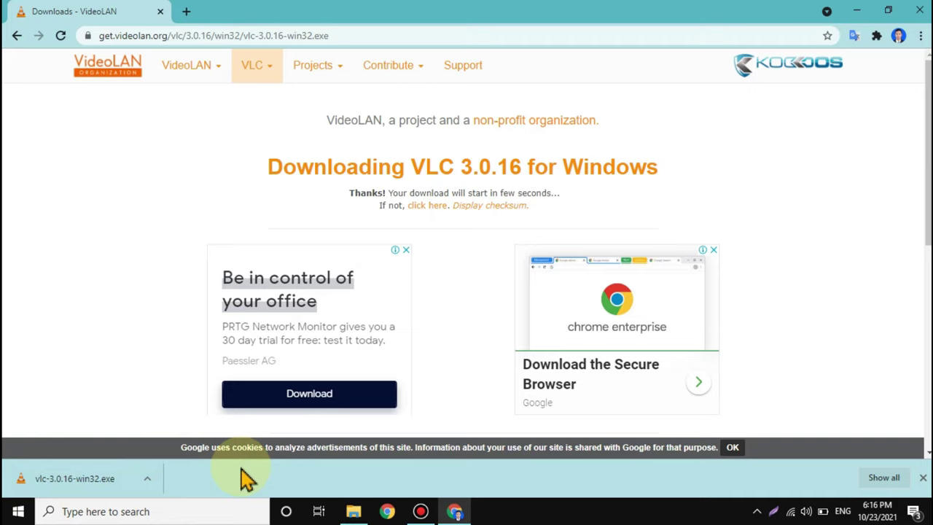
Show the downloaded vlc-3.0.16-win32.exe in its folder and launch the installer.
{"action": "left_click", "coordinate": [147, 482]}
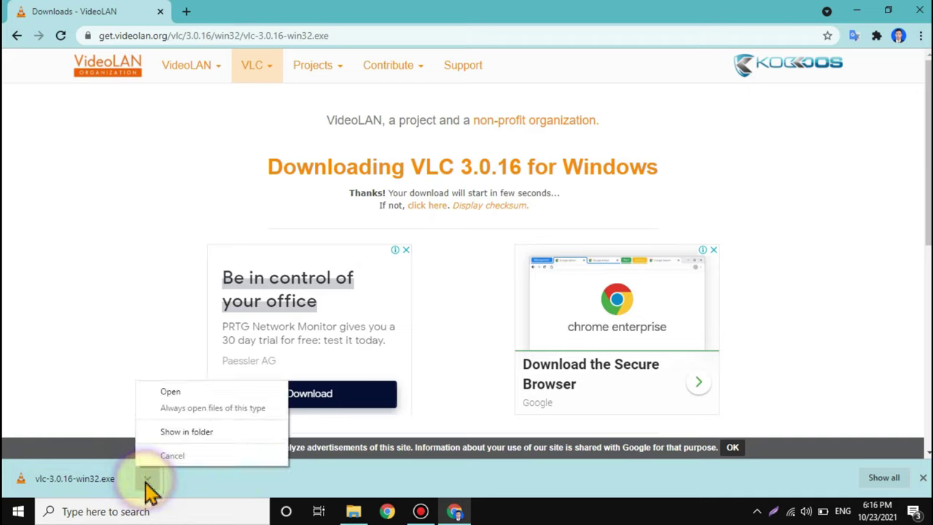
{"action": "left_click", "coordinate": [195, 433]}
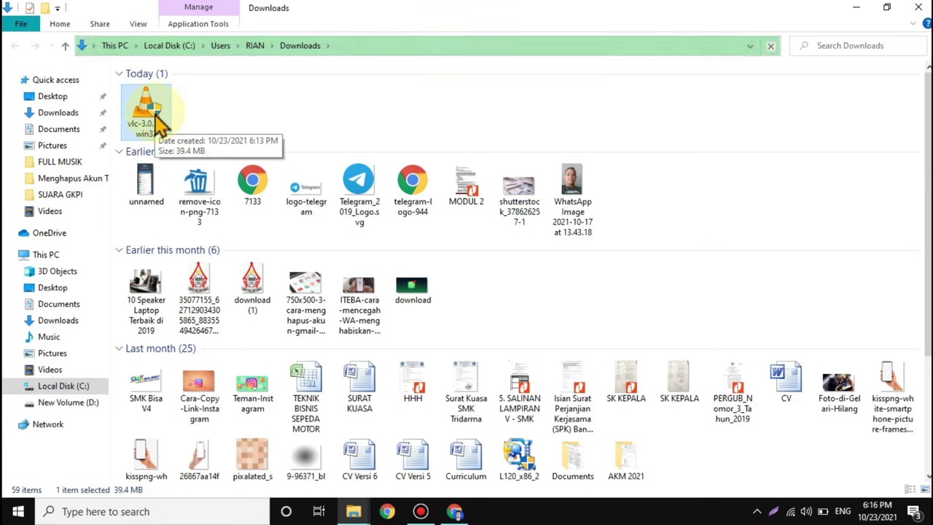
{"action": "double_click", "coordinate": [153, 116]}
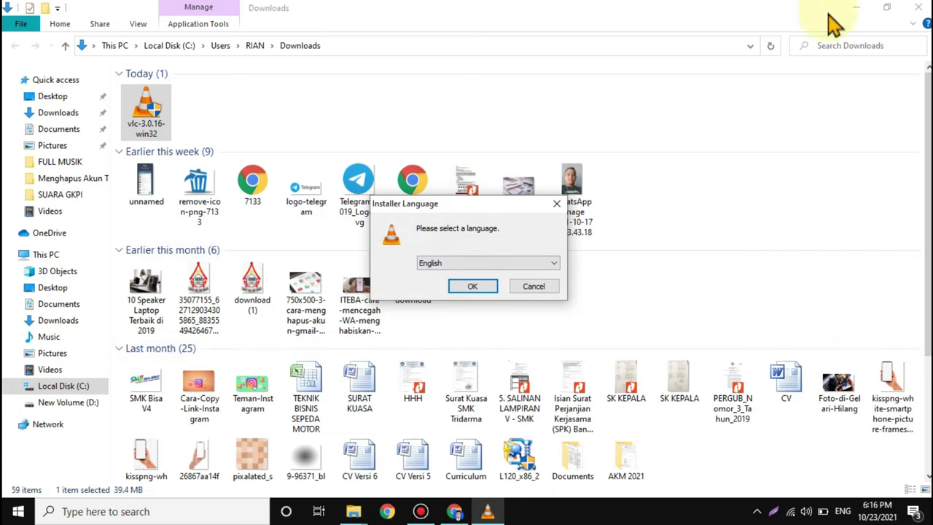
Minimize the folder and browser windows and confirm English as the VLC installer language.
{"action": "left_click", "coordinate": [858, 9]}
{"action": "left_click", "coordinate": [857, 10]}
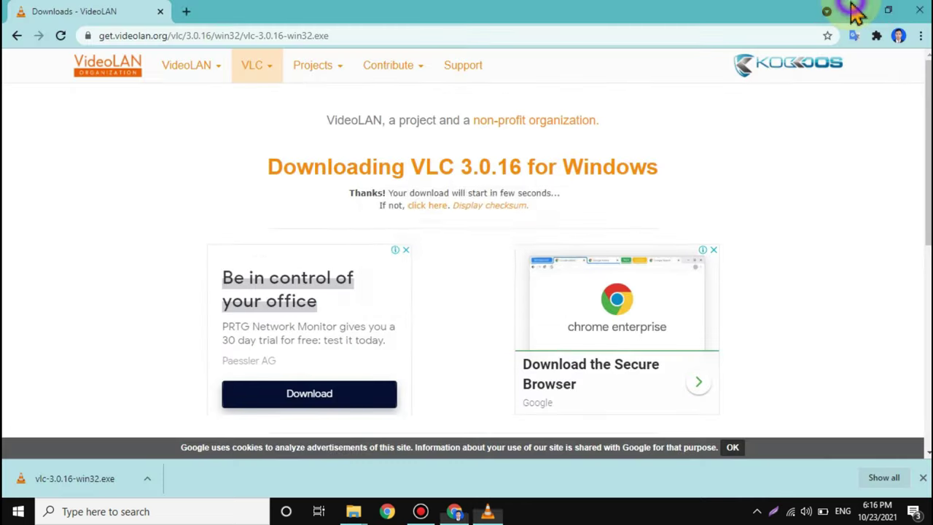
{"action": "left_click_drag", "start_coordinate": [474, 210], "coordinate": [582, 148]}
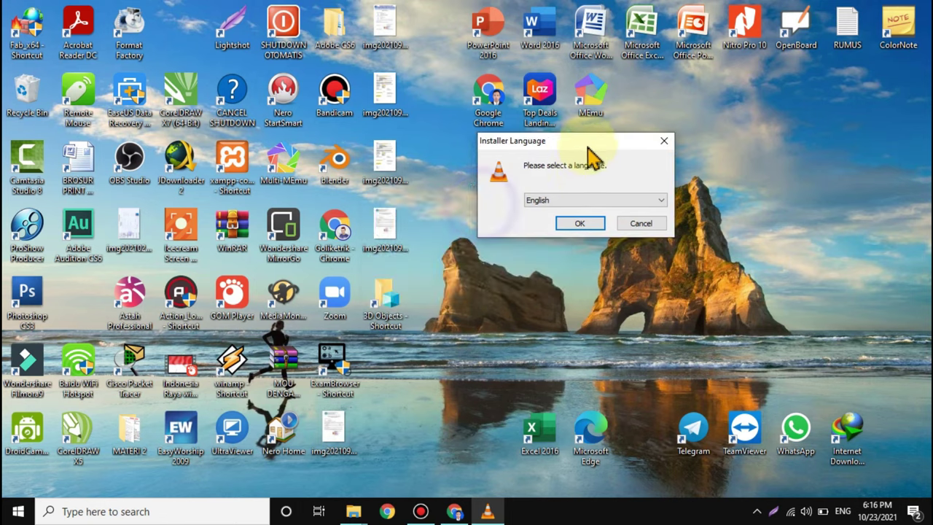
{"action": "left_click", "coordinate": [623, 202]}
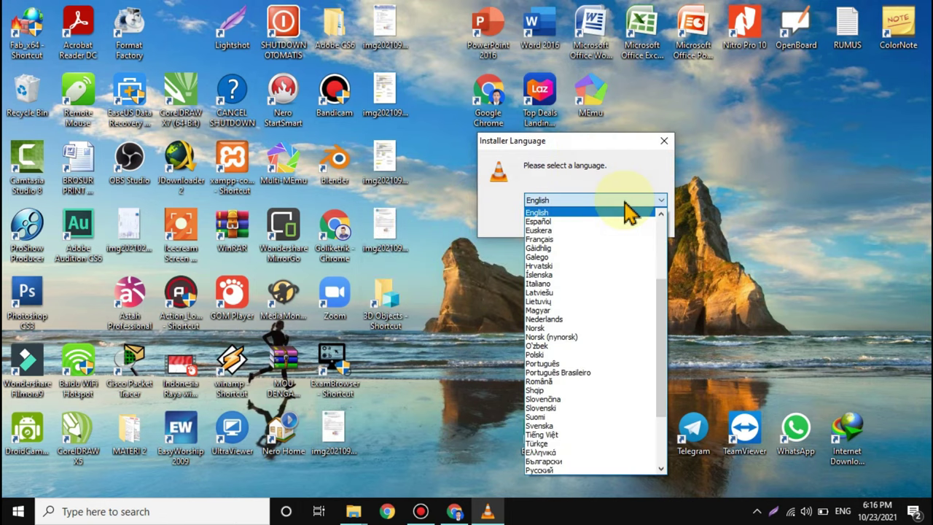
{"action": "left_click", "coordinate": [625, 203]}
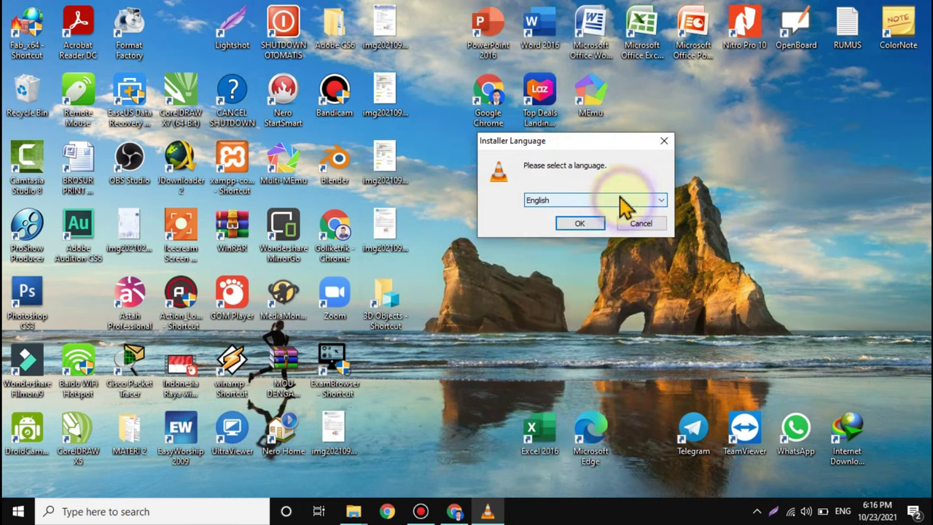
{"action": "left_click", "coordinate": [580, 224]}
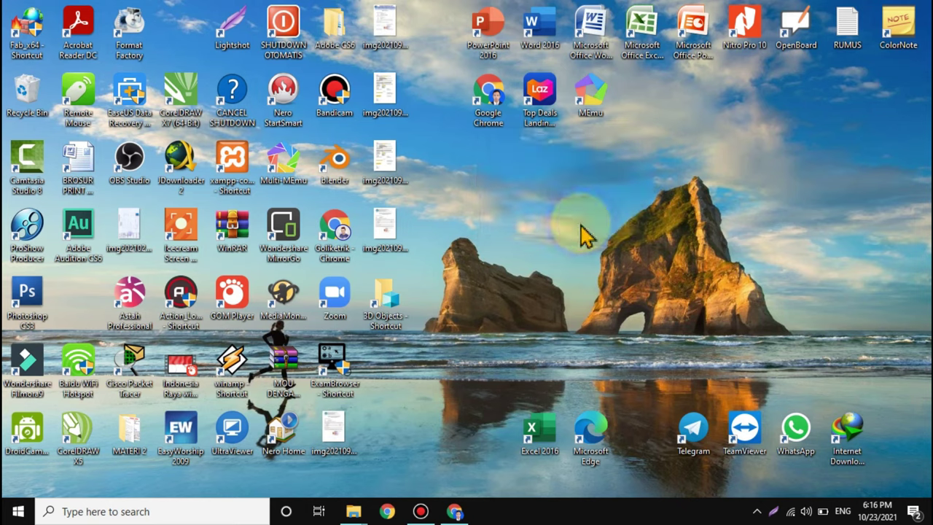
Install VLC media player in C:\Program Files (x86)\VideoLAN\VLC, accepting the default setup options, and finish the setup.
{"action": "left_click", "coordinate": [547, 365]}
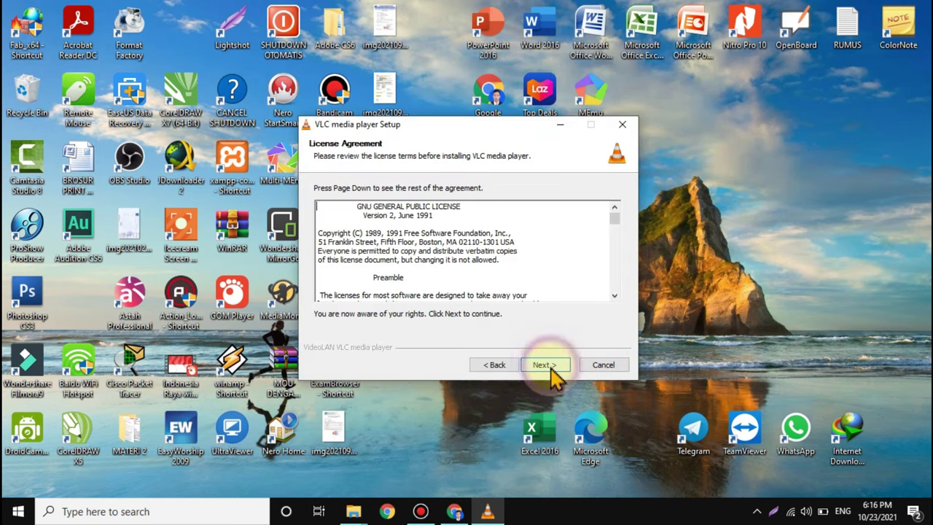
{"action": "left_click", "coordinate": [546, 365]}
{"action": "left_click", "coordinate": [547, 366]}
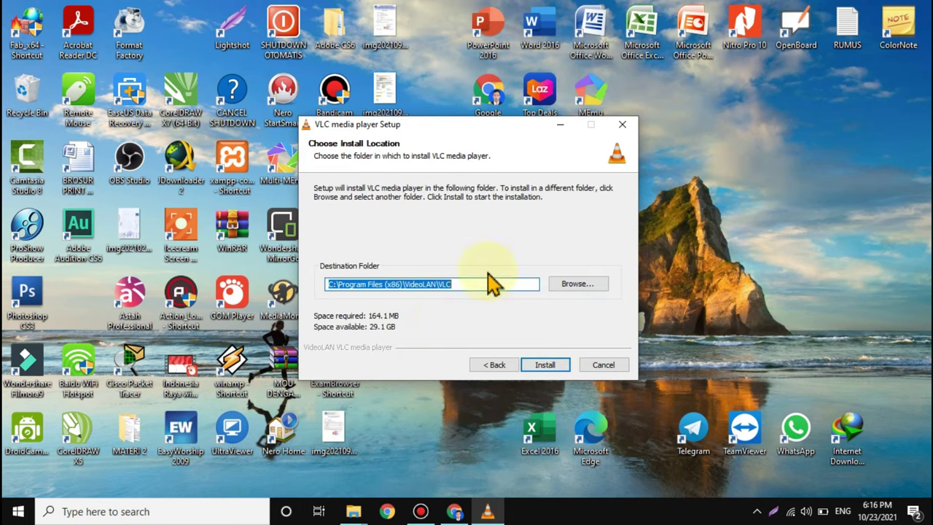
{"action": "left_click", "coordinate": [332, 284]}
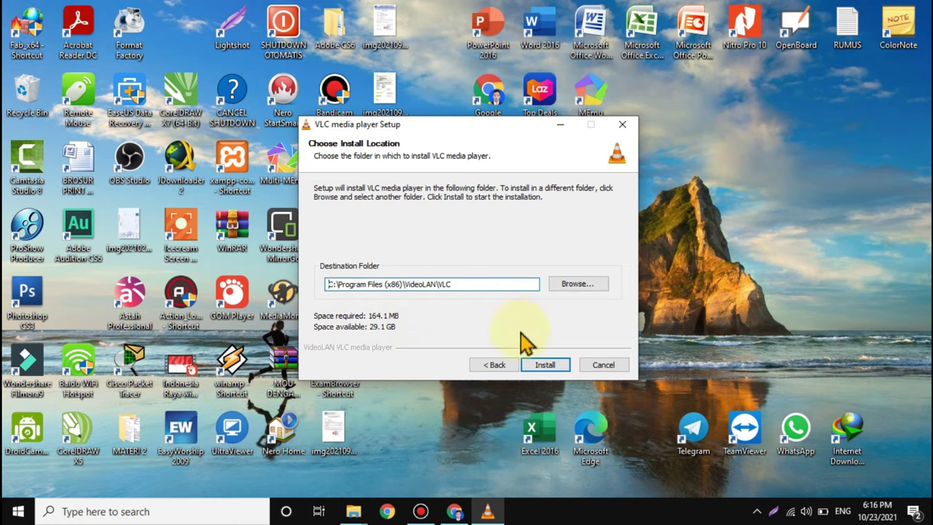
{"action": "left_click", "coordinate": [545, 365]}
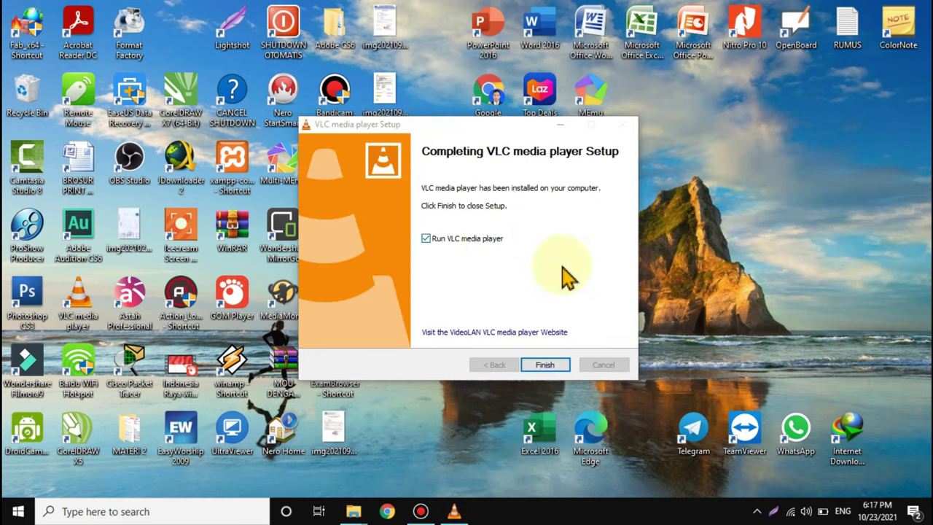
{"action": "left_click", "coordinate": [546, 365]}
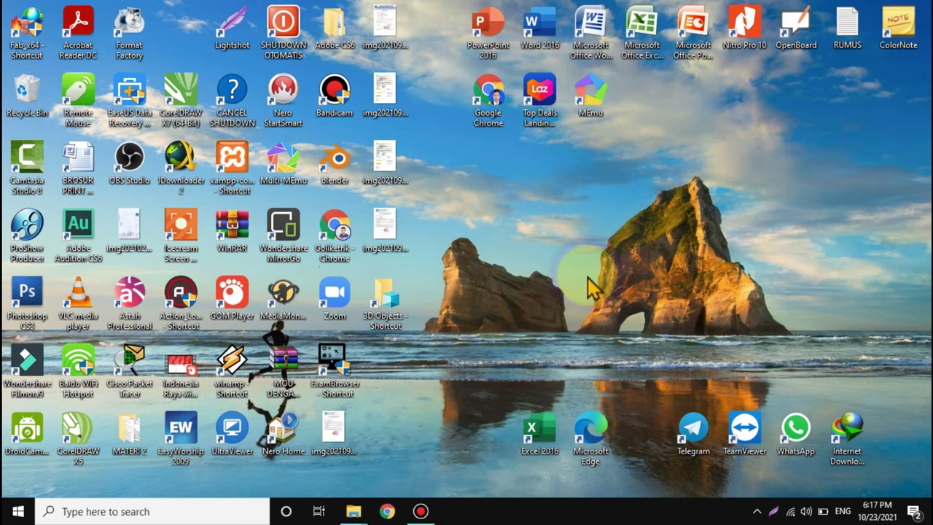
Move the VLC media player desktop shortcut below the Google Chrome shortcut and launch VLC from it.
{"action": "left_click_drag", "start_coordinate": [78, 314], "coordinate": [492, 186]}
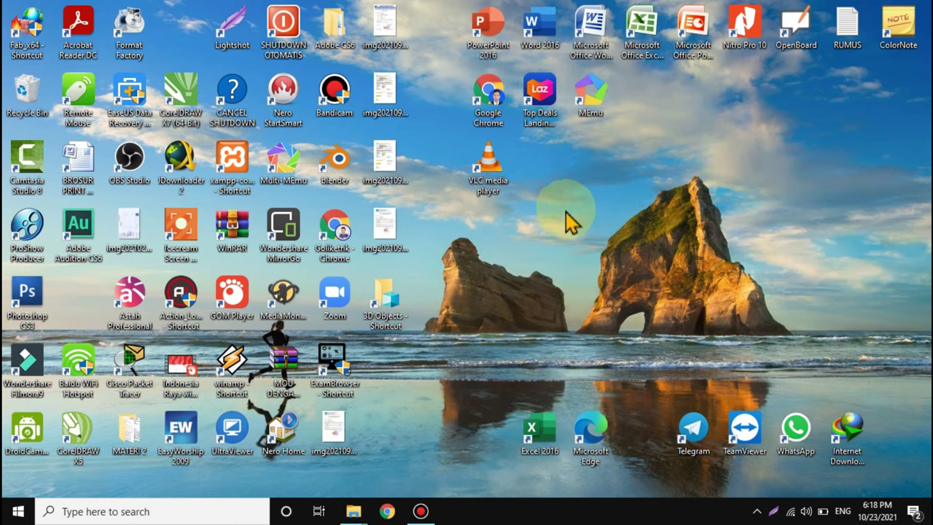
{"action": "left_click", "coordinate": [486, 163]}
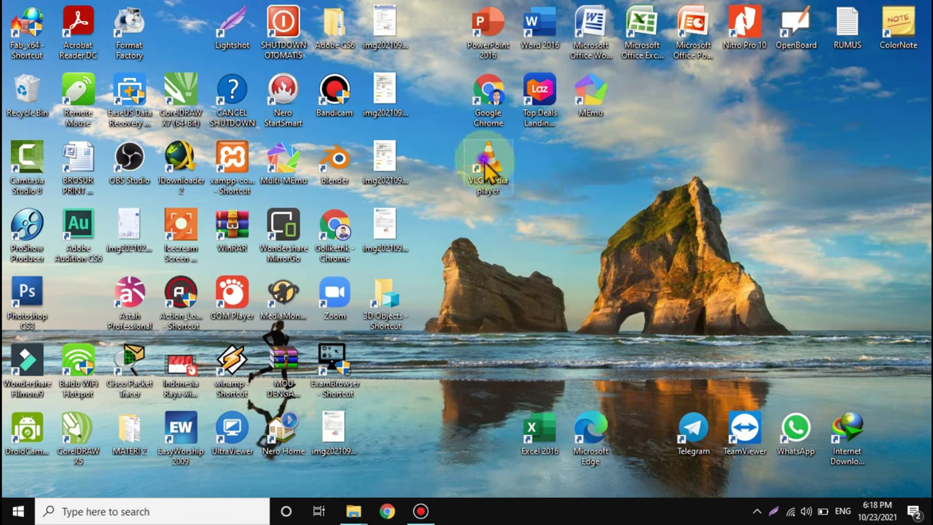
{"action": "left_click", "coordinate": [594, 205]}
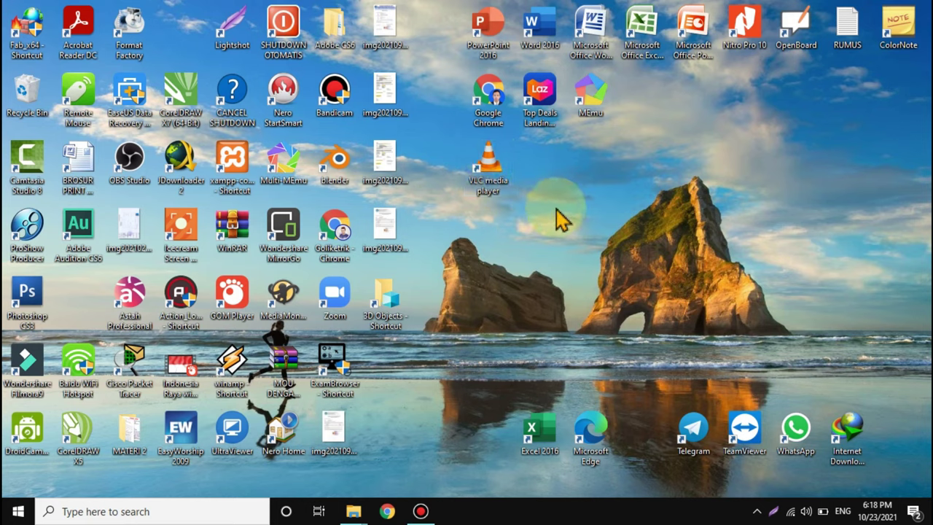
{"action": "double_click", "coordinate": [489, 166]}
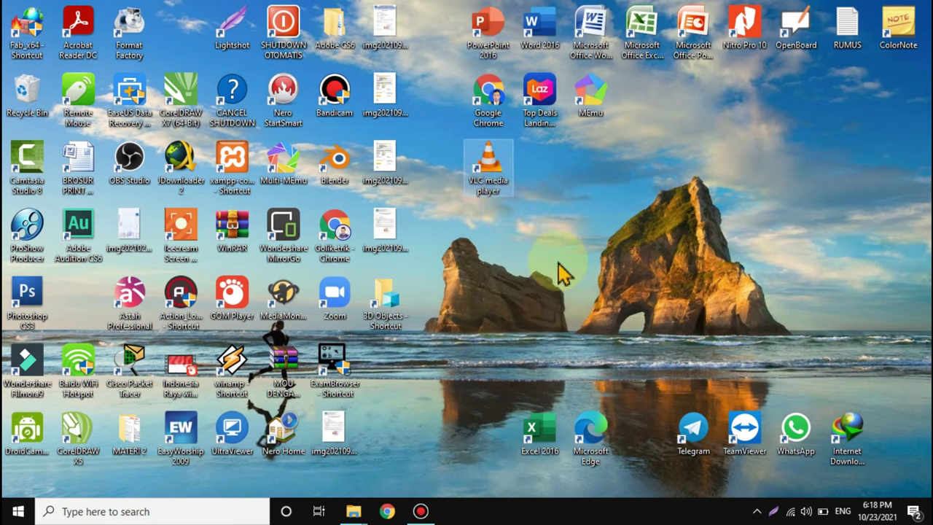
Maximize the VLC media player window and close the player.
{"action": "left_click", "coordinate": [662, 227]}
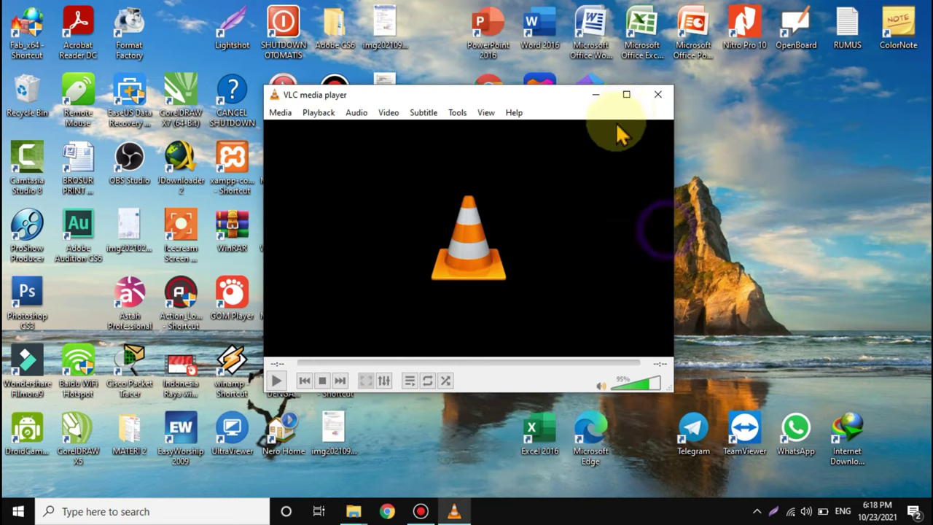
{"action": "left_click", "coordinate": [626, 95]}
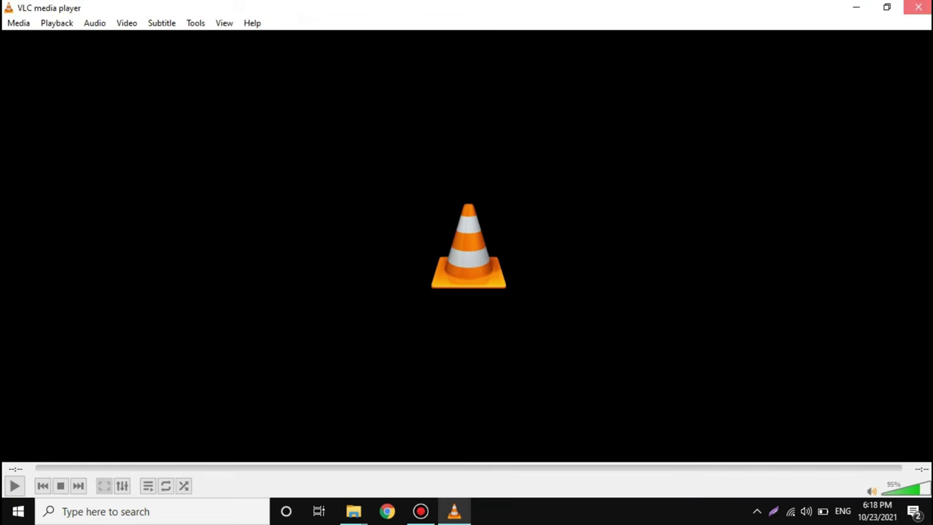
{"action": "left_click", "coordinate": [920, 6]}
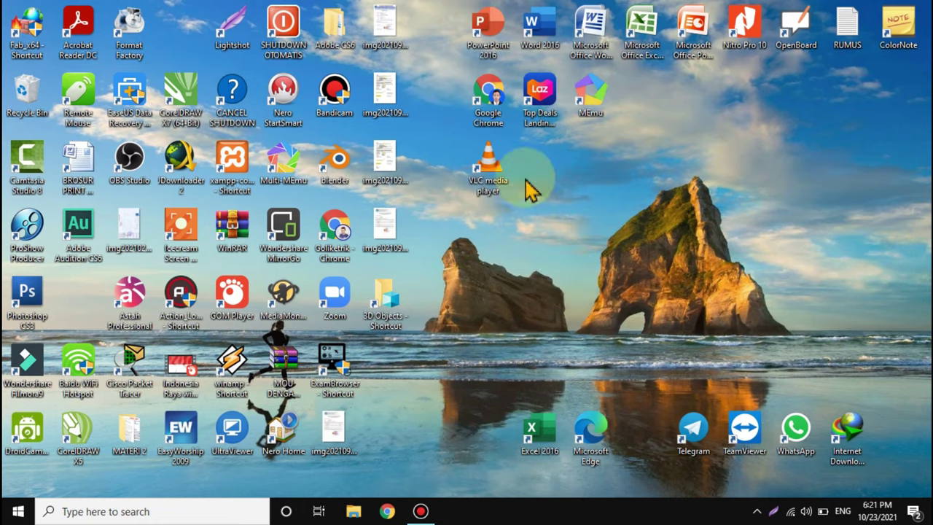
Open Google Chrome from the desktop and search Google for "DOWNLOAD WINAMP FOR PC".
{"action": "double_click", "coordinate": [496, 94]}
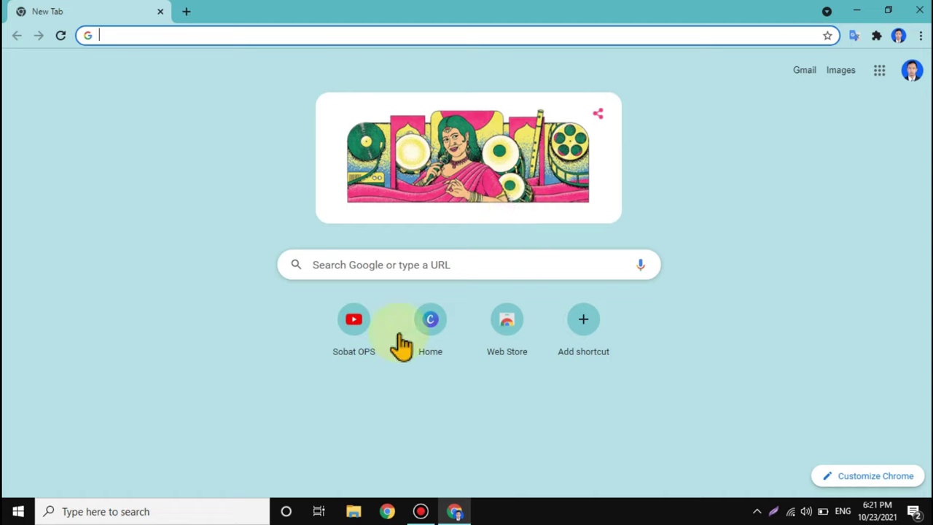
{"action": "left_click", "coordinate": [429, 272]}
{"action": "type", "text": "DO"}
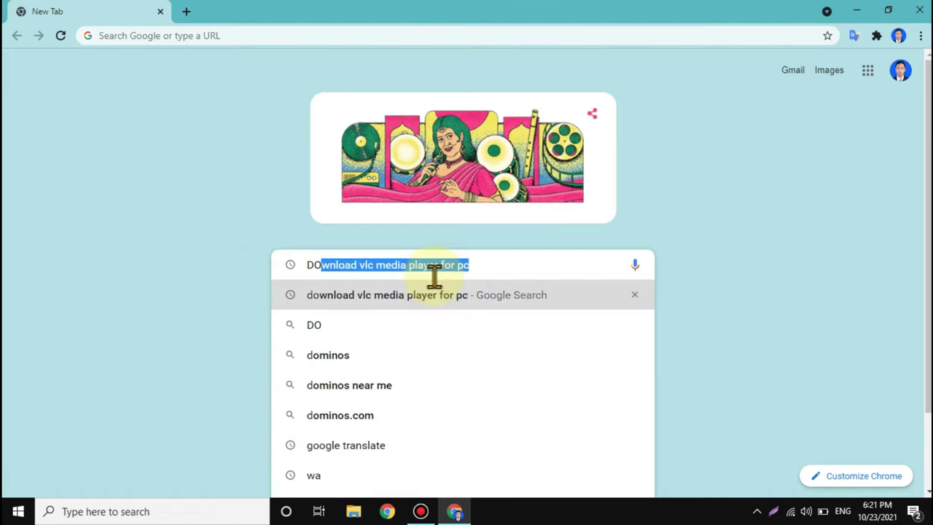
{"action": "type", "text": "WNLOAD W"}
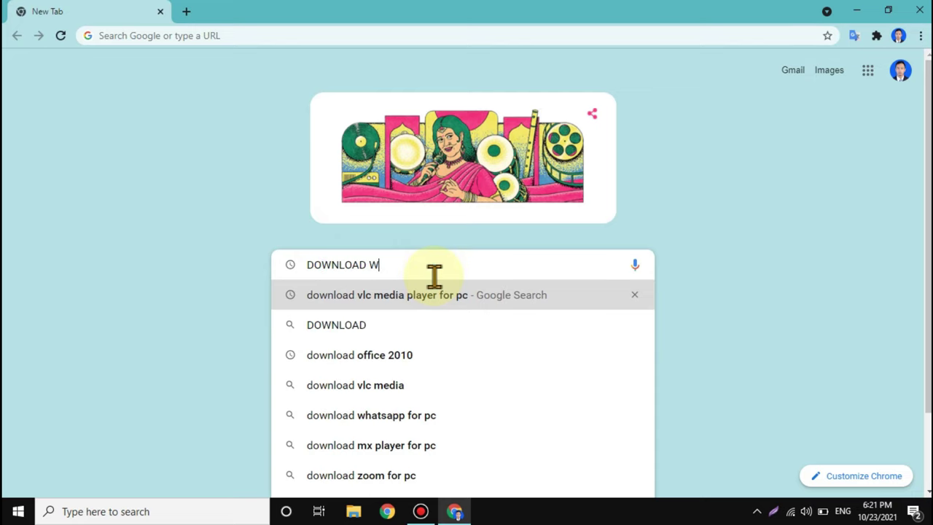
{"action": "type", "text": "INAMP"}
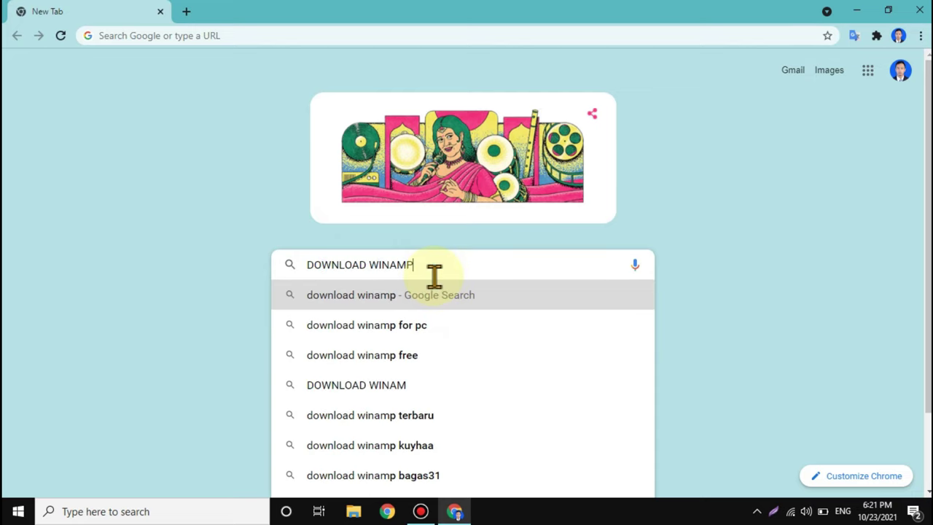
{"action": "type", "text": " FOR P"}
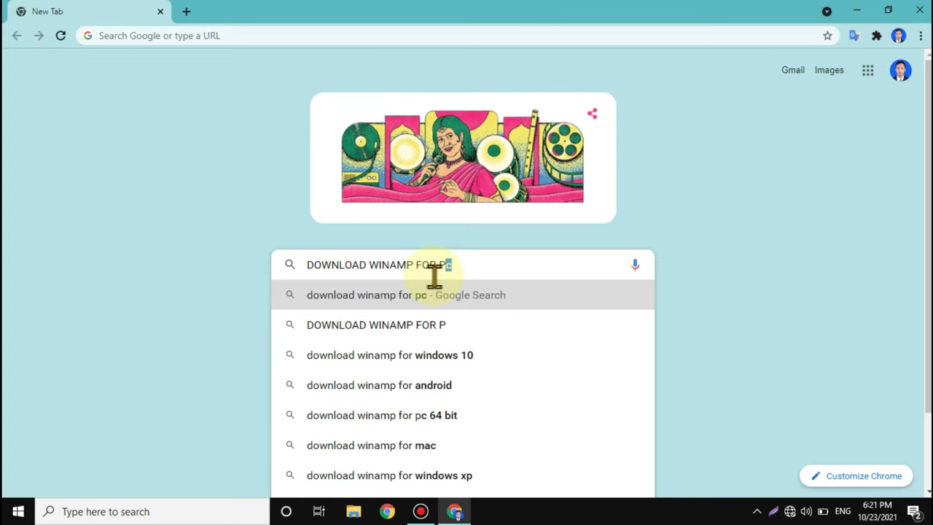
{"action": "type", "text": "C"}
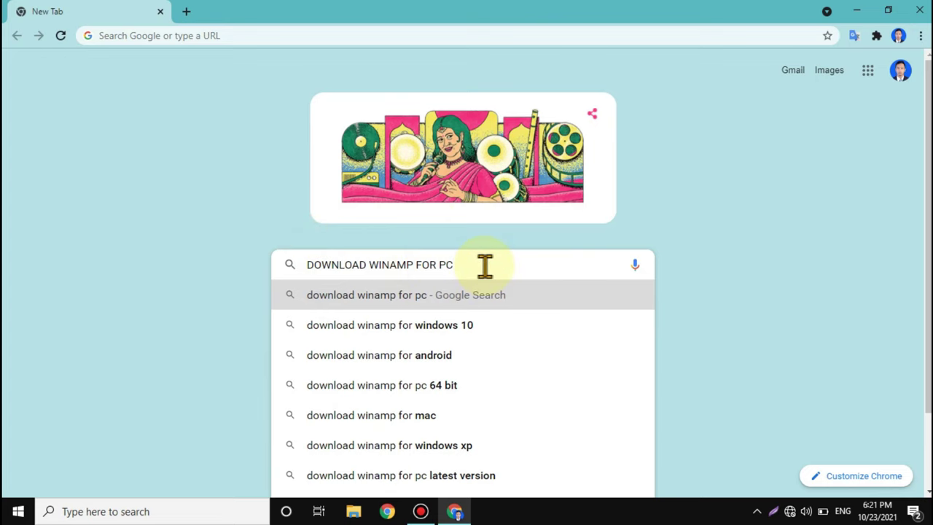
{"action": "key", "text": "Return"}
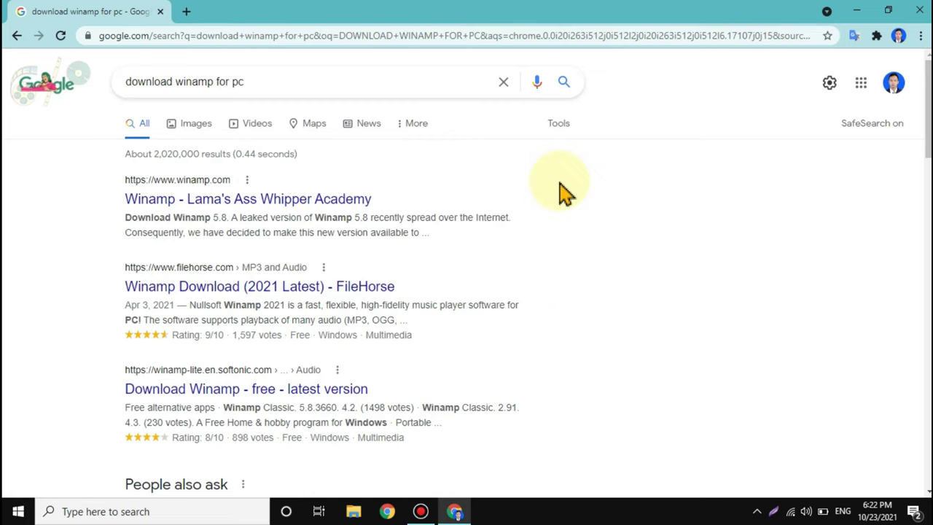
Open the official winamp.com search result and download the Winamp installer from the page.
{"action": "left_click", "coordinate": [197, 199]}
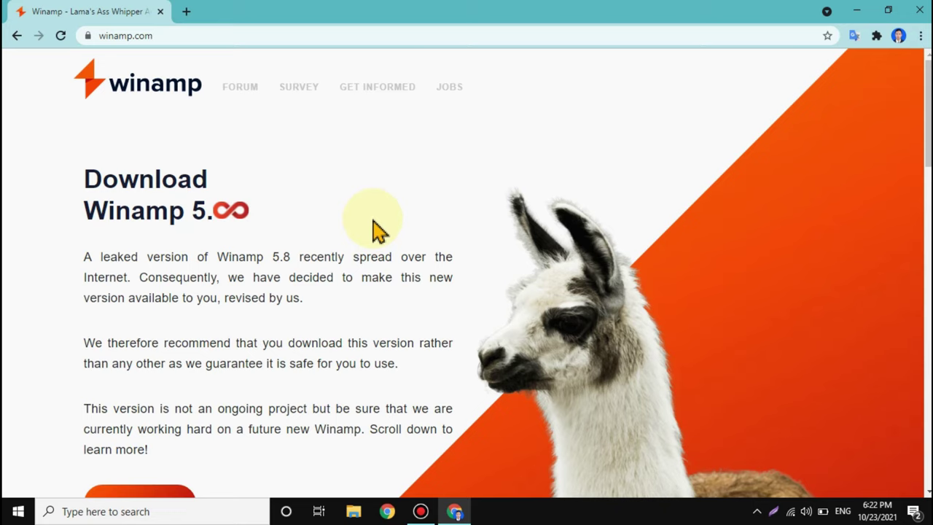
{"action": "scroll", "coordinate": [333, 175], "scroll_direction": "down", "scroll_amount": 4}
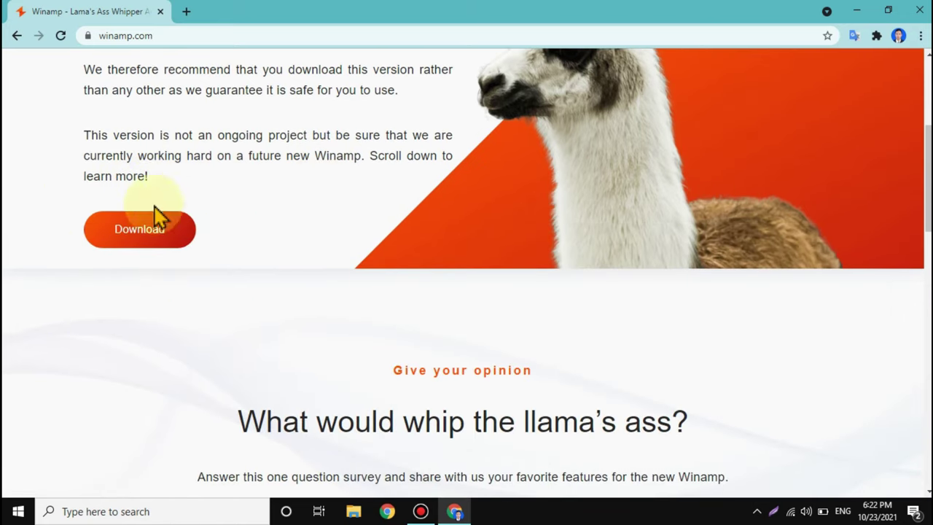
{"action": "left_click", "coordinate": [151, 239]}
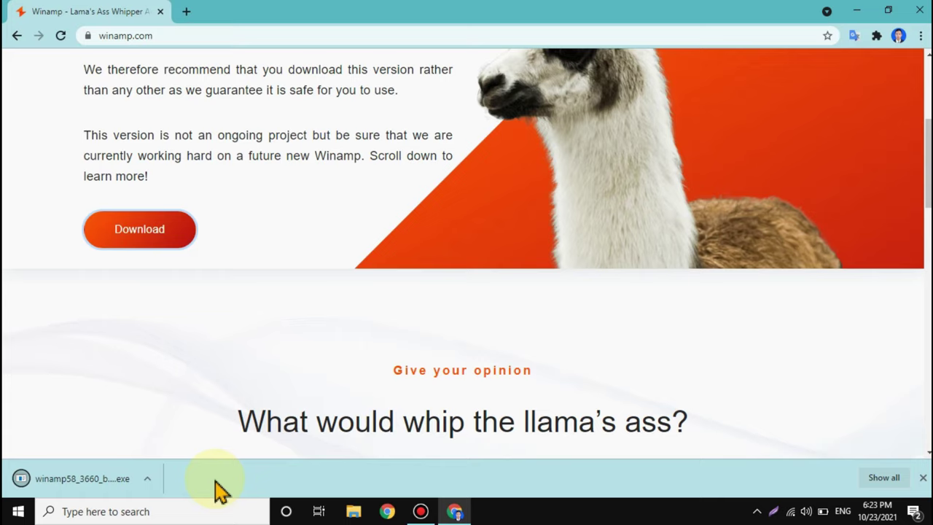
{"action": "scroll", "coordinate": [218, 492], "scroll_direction": "up", "scroll_amount": 2}
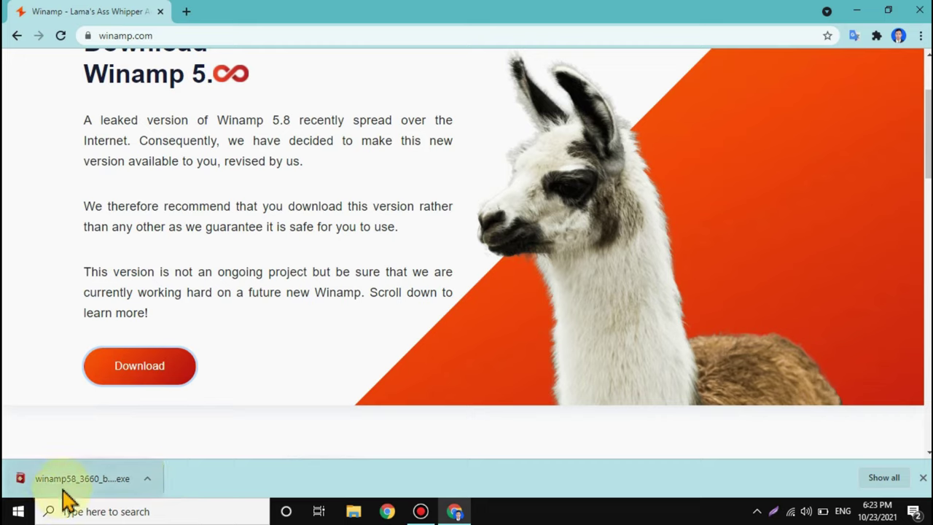
Show the downloaded winamp58_3660_beta_full_en-us file in its folder, with the folder window maximized, and launch the installer.
{"action": "left_click", "coordinate": [145, 481]}
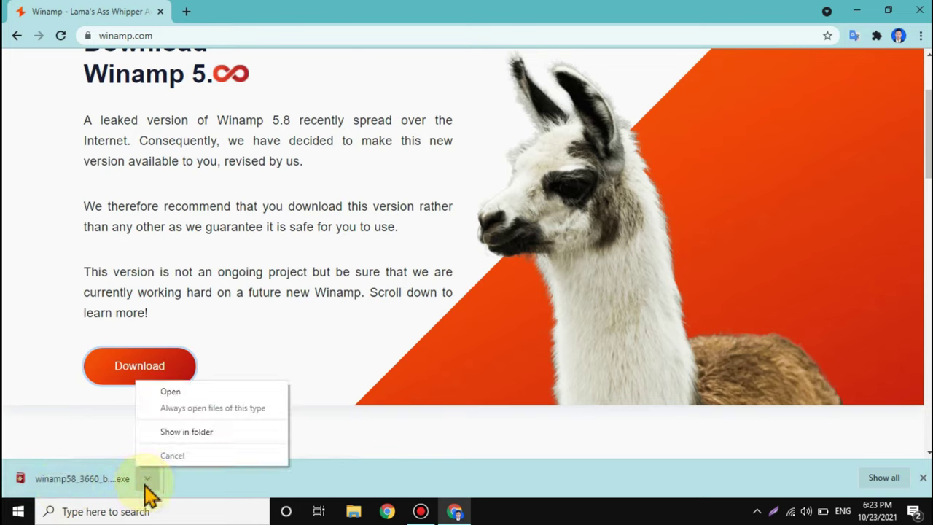
{"action": "left_click", "coordinate": [213, 446]}
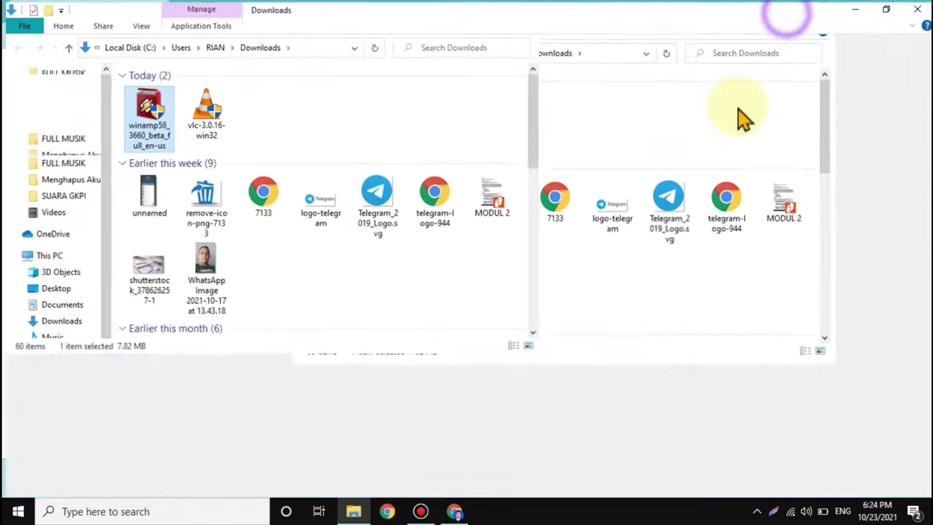
{"action": "left_click", "coordinate": [783, 10]}
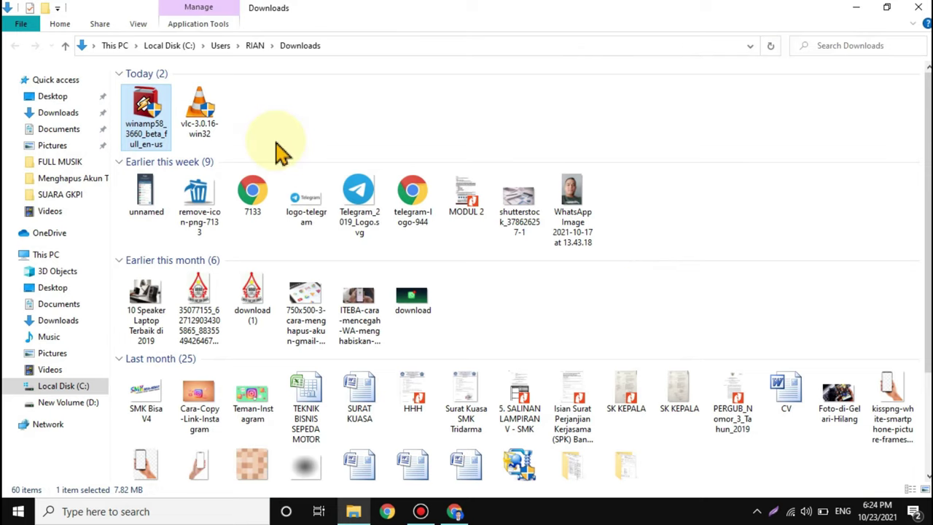
{"action": "left_click", "coordinate": [156, 103]}
{"action": "left_click", "coordinate": [158, 105]}
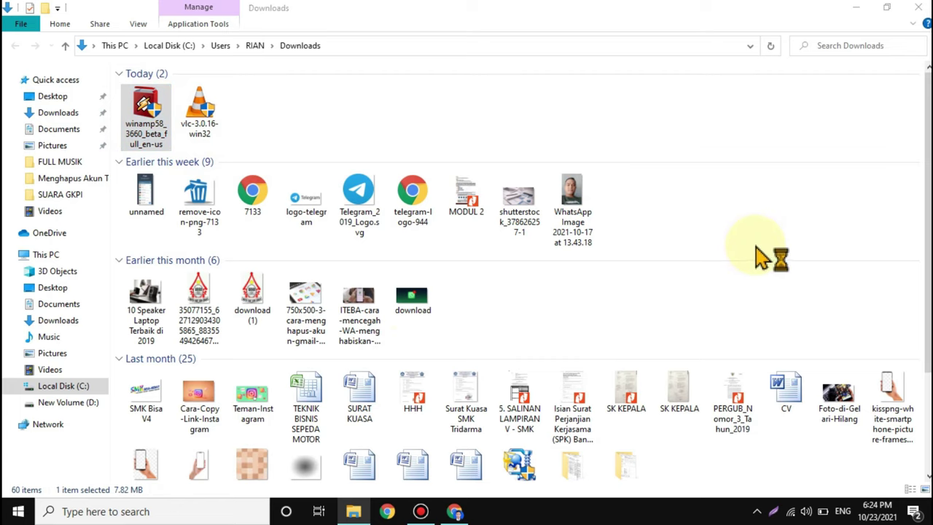
Minimize the folder and browser windows and complete the Winamp setup with Standard Install, Bento Skin and the default file association options.
{"action": "left_click", "coordinate": [856, 9]}
{"action": "left_click", "coordinate": [856, 9]}
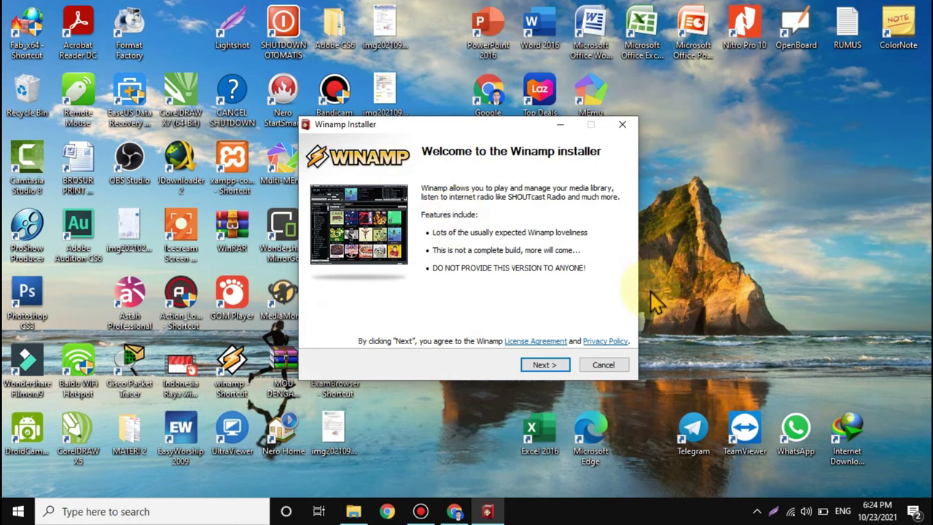
{"action": "left_click", "coordinate": [539, 374]}
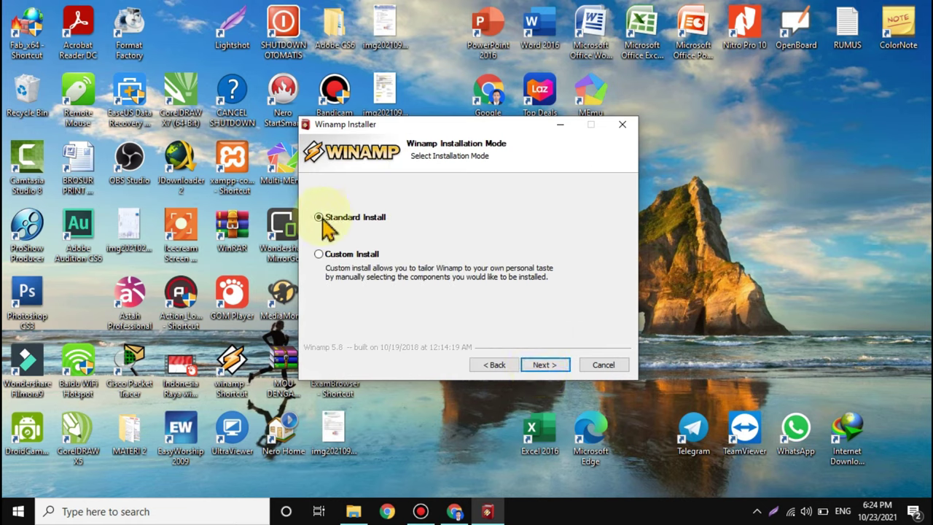
{"action": "left_click", "coordinate": [542, 368]}
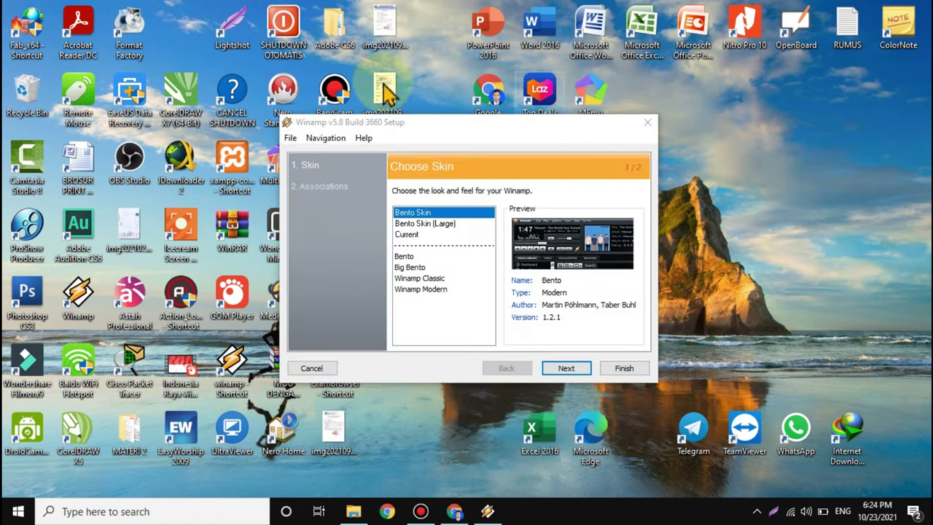
{"action": "left_click", "coordinate": [552, 368]}
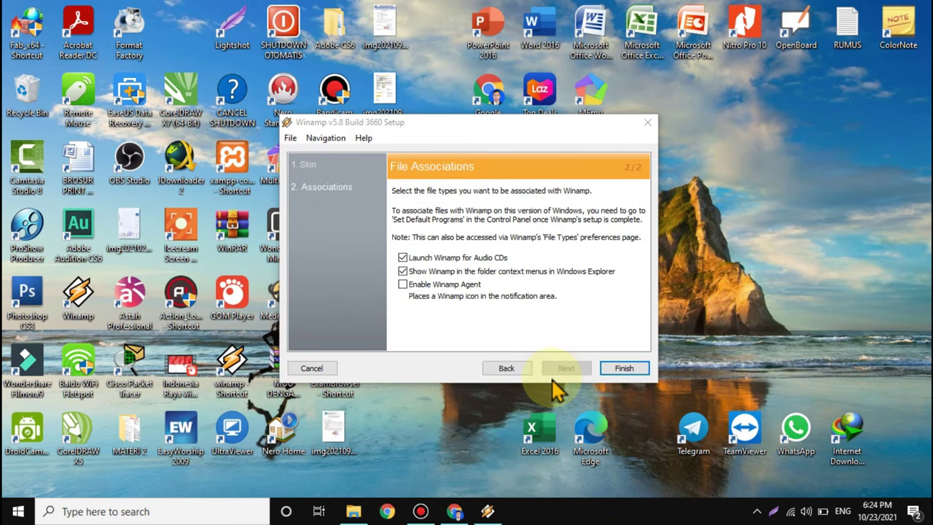
{"action": "left_click", "coordinate": [624, 368]}
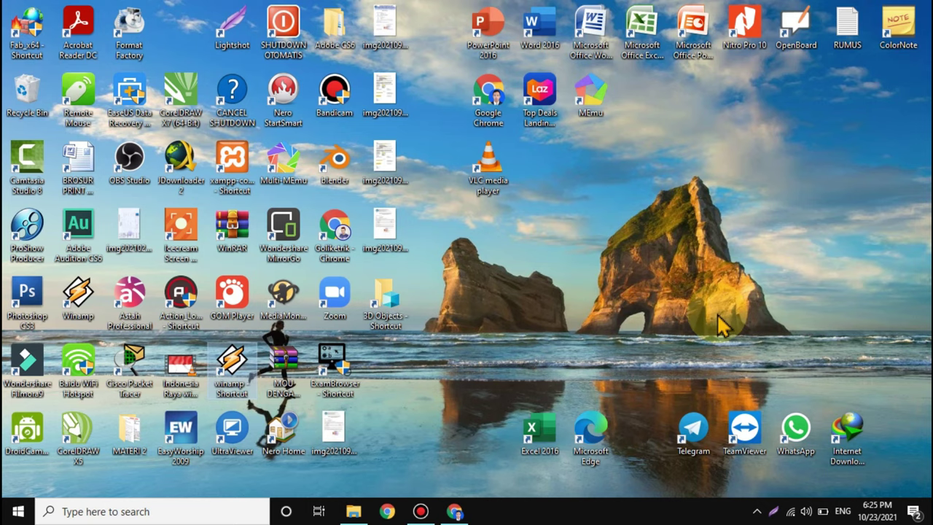
Move the "winamp - Shortcut" desktop icon beside the VLC media player shortcut, below Top Deals.
{"action": "left_click_drag", "start_coordinate": [233, 375], "coordinate": [554, 181]}
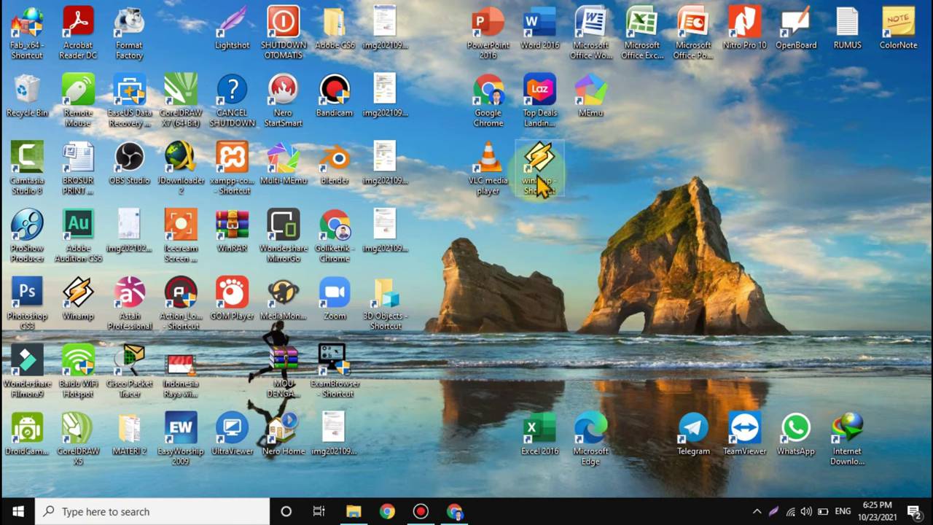
{"action": "left_click", "coordinate": [611, 246]}
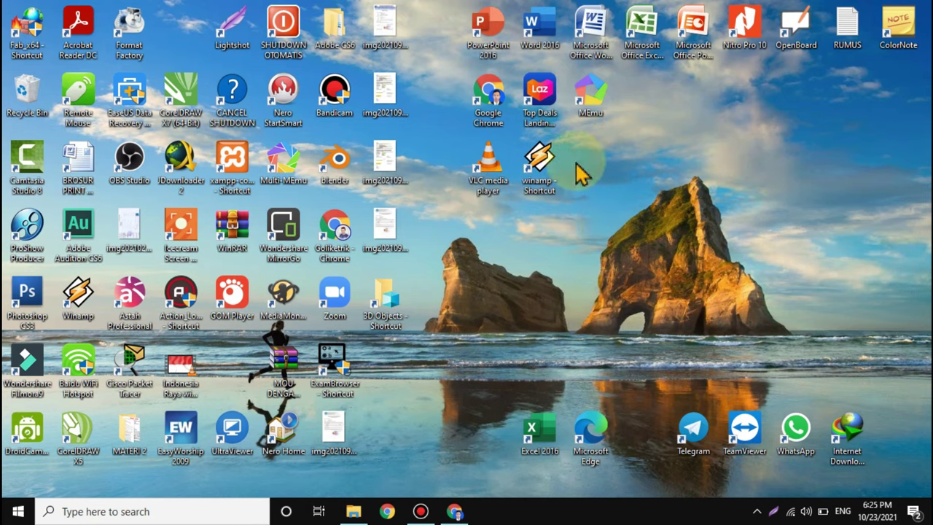
{"action": "left_click", "coordinate": [552, 166]}
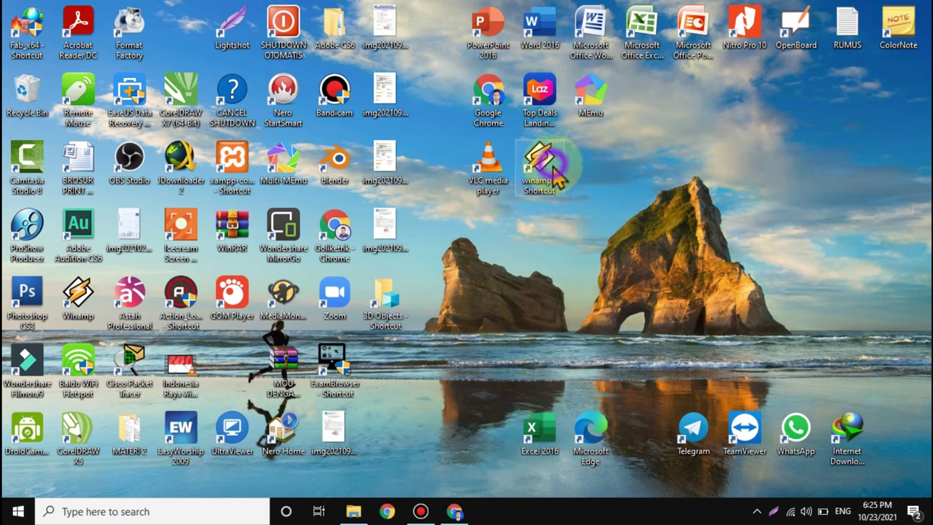
{"action": "left_click", "coordinate": [609, 251]}
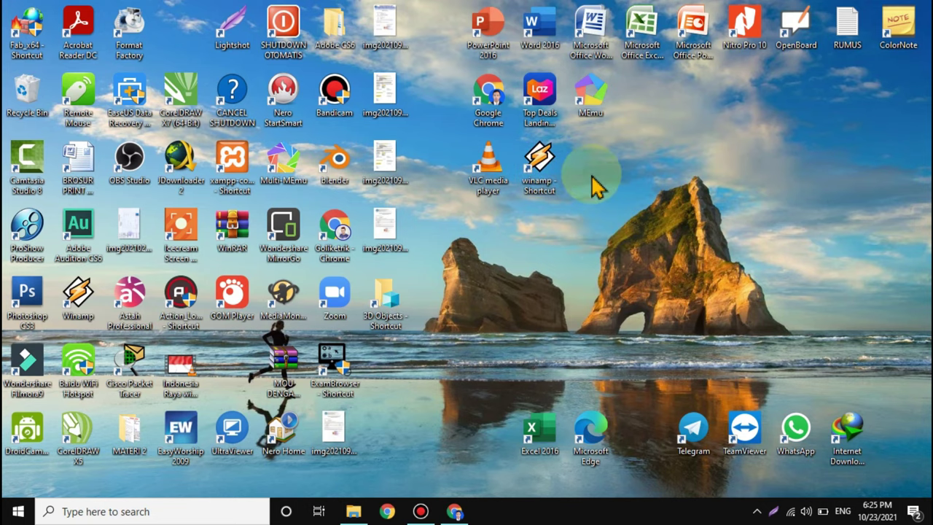
Launch Winamp from the moved desktop shortcut, dismissing the Add Media to Library dialog, and close the player.
{"action": "double_click", "coordinate": [546, 162]}
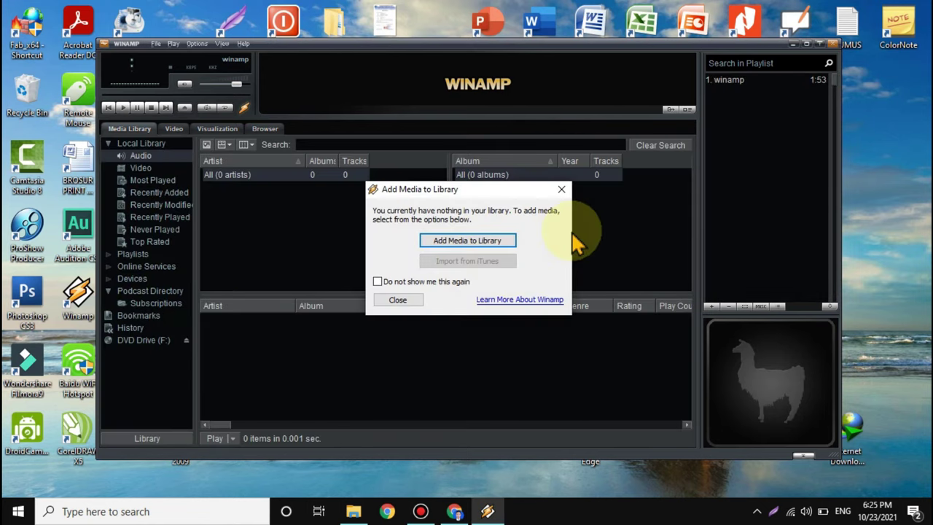
{"action": "left_click", "coordinate": [560, 189]}
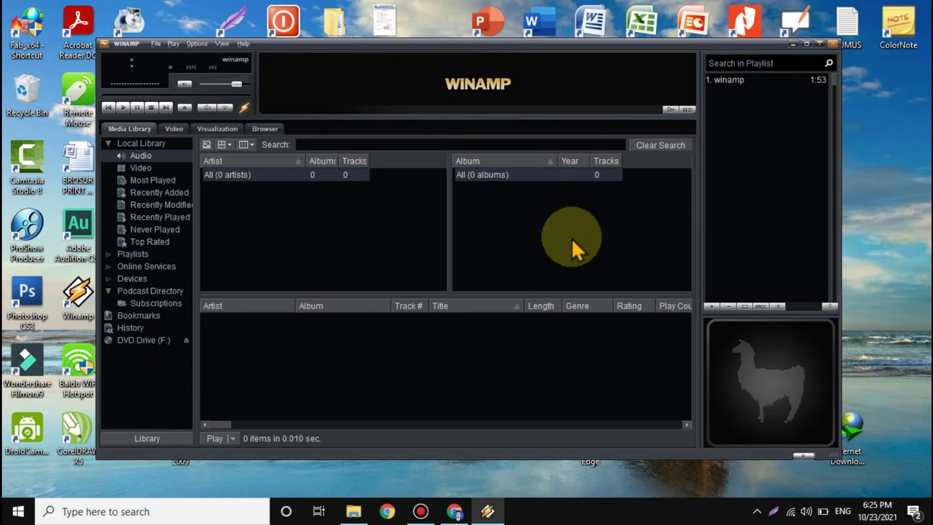
{"action": "key", "text": "alt+F4"}
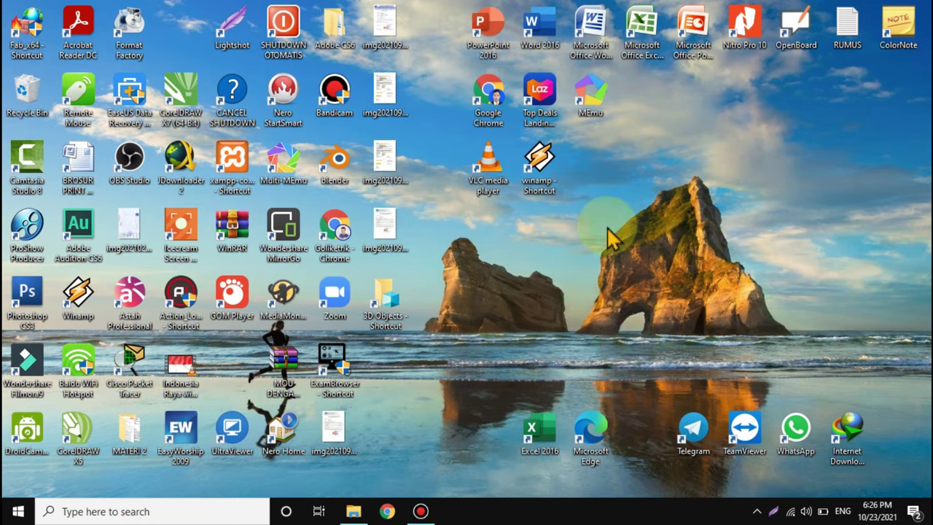
Open Google Chrome from the desktop and search Google for "DOWNLOAD WINRAR FOR PC".
{"action": "double_click", "coordinate": [511, 94]}
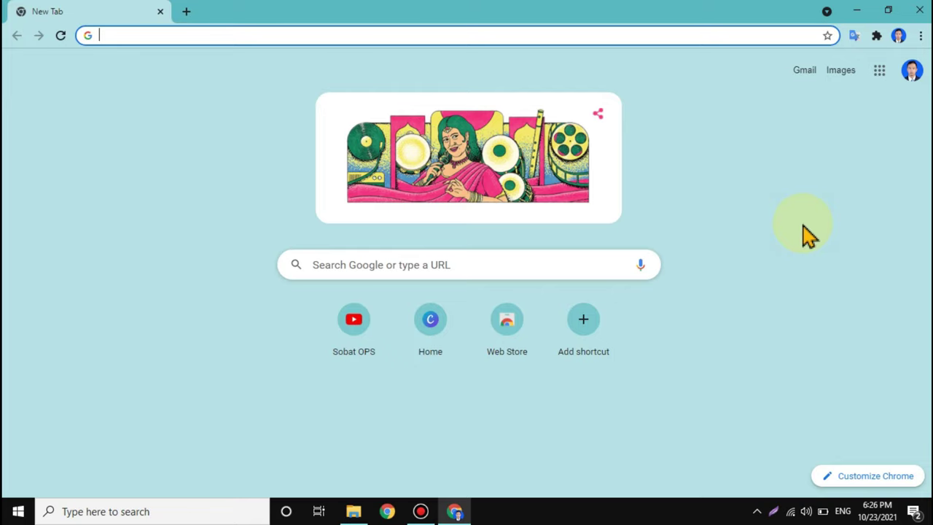
{"action": "left_click", "coordinate": [524, 262]}
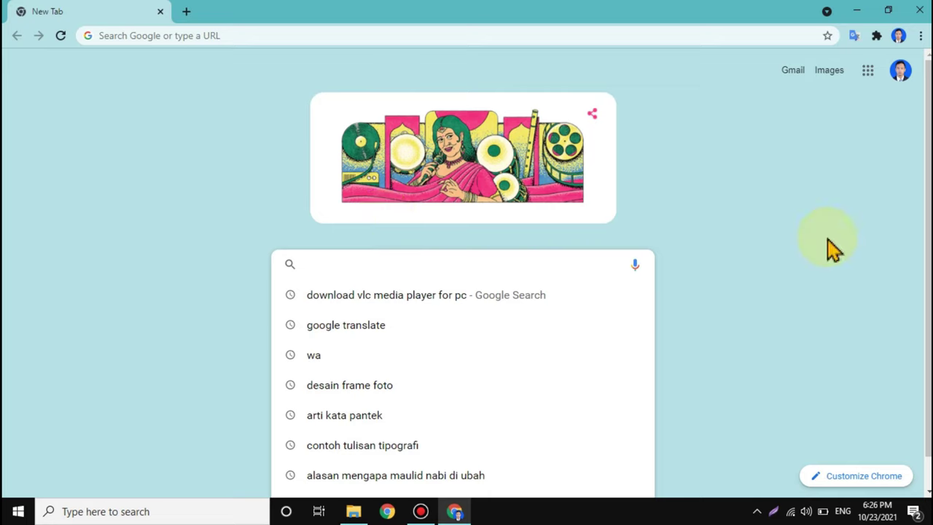
{"action": "type", "text": "DO"}
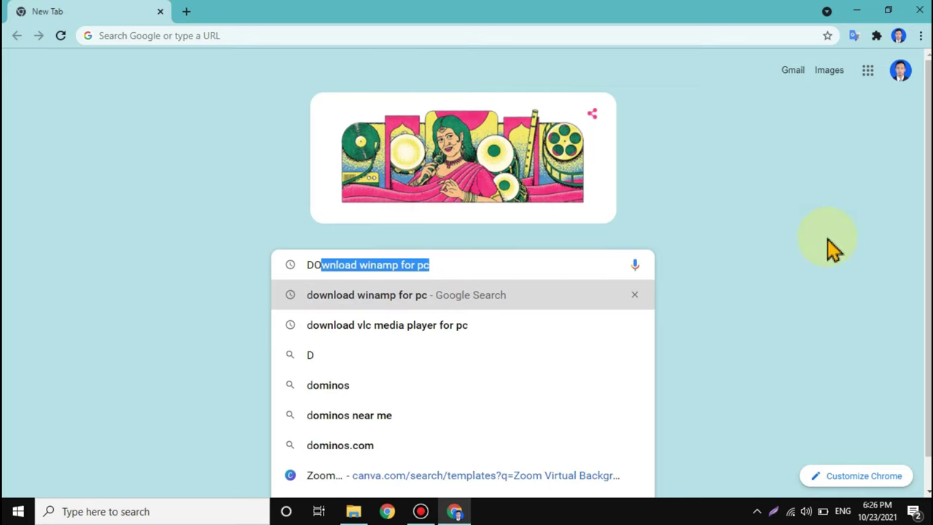
{"action": "type", "text": "WNLOAD"}
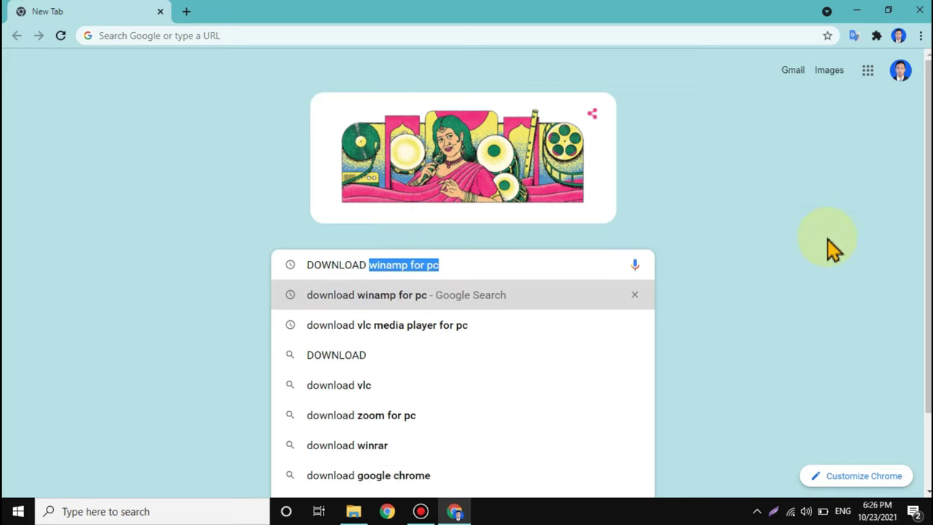
{"action": "type", "text": " WINRAR"}
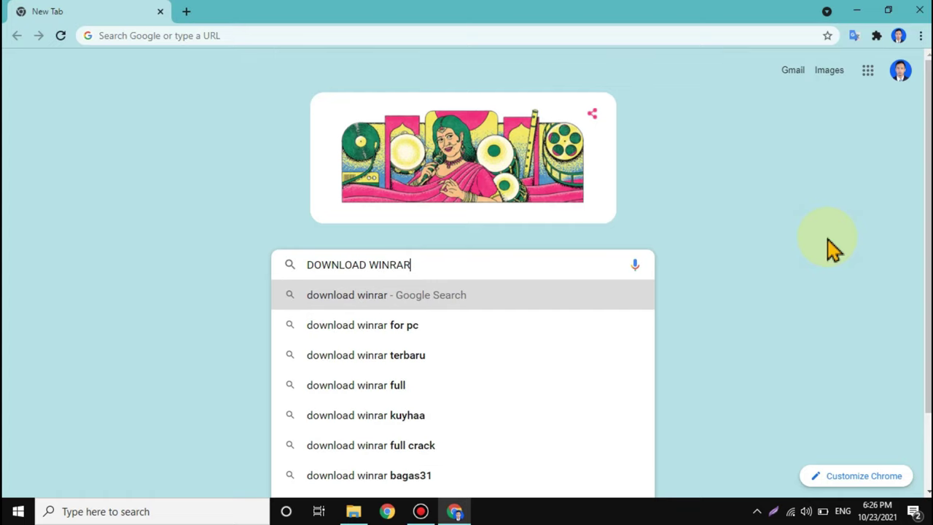
{"action": "type", "text": " FOR PC"}
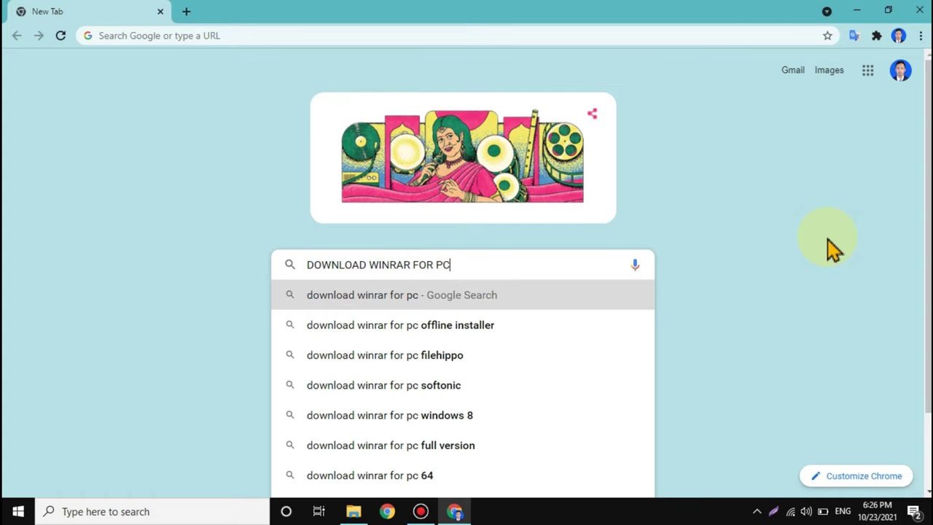
{"action": "key", "text": "Return"}
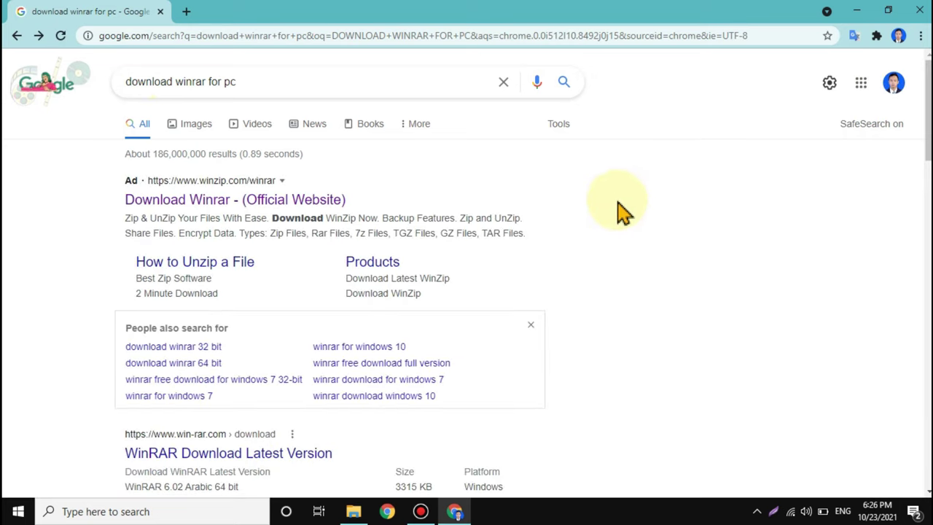
Open the "WinRAR Download Latest Version" result on win-rar.com and download WinRAR 6.02 English 64 bit.
{"action": "scroll", "coordinate": [619, 211], "scroll_direction": "down", "scroll_amount": 5}
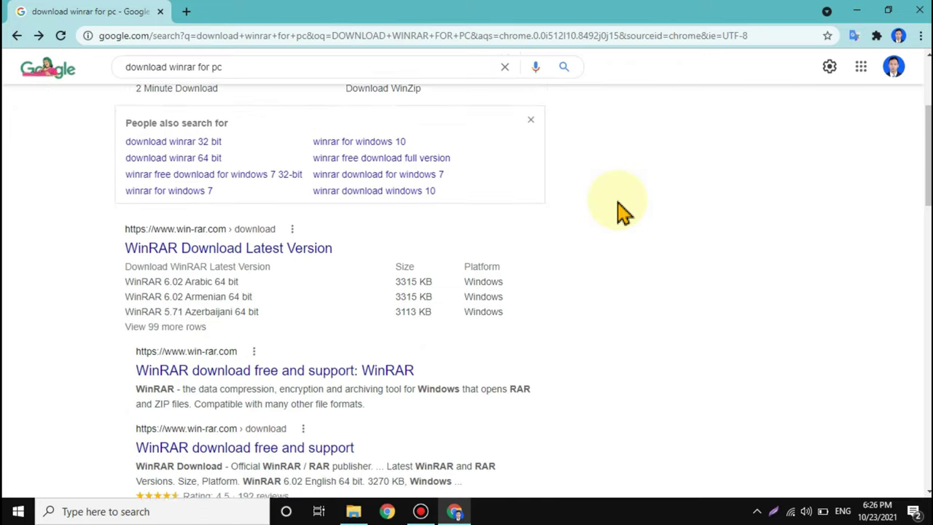
{"action": "scroll", "coordinate": [222, 124], "scroll_direction": "up", "scroll_amount": 1}
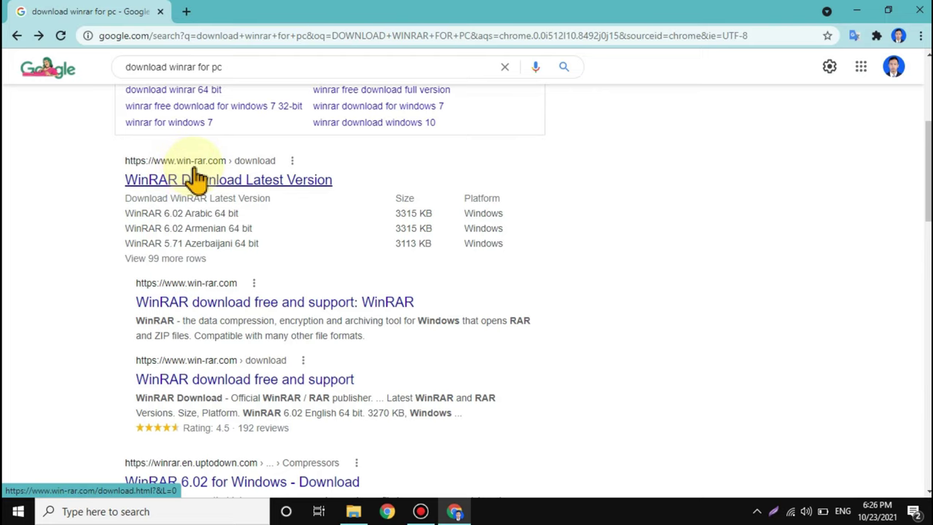
{"action": "left_click", "coordinate": [205, 184]}
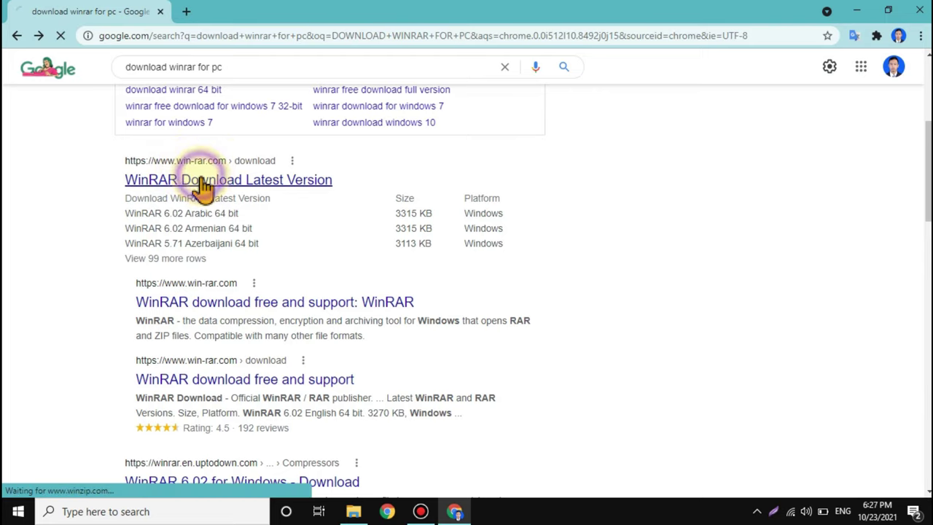
{"action": "left_click", "coordinate": [441, 207]}
{"action": "left_click", "coordinate": [885, 57]}
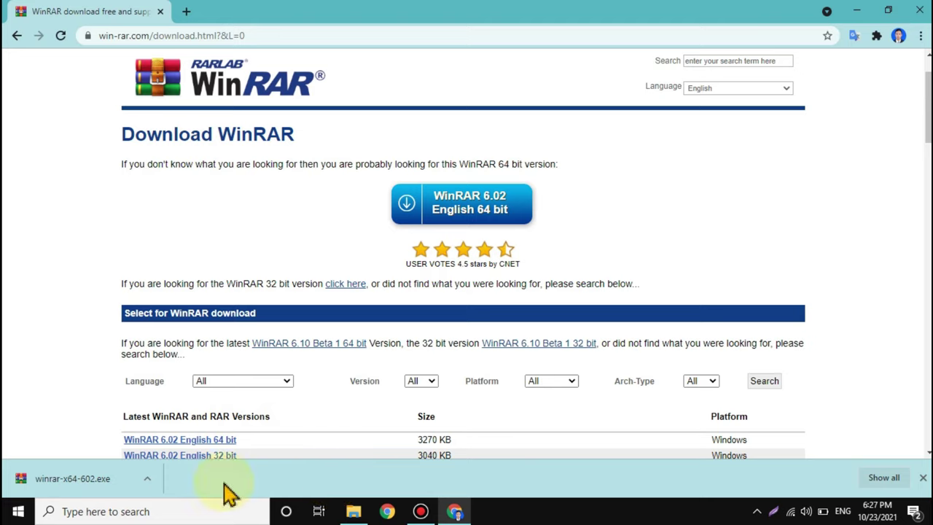
Show the downloaded winrar-x64-602 file in its folder, with the folder window maximized, and launch the installer.
{"action": "left_click", "coordinate": [143, 482]}
{"action": "left_click", "coordinate": [179, 433]}
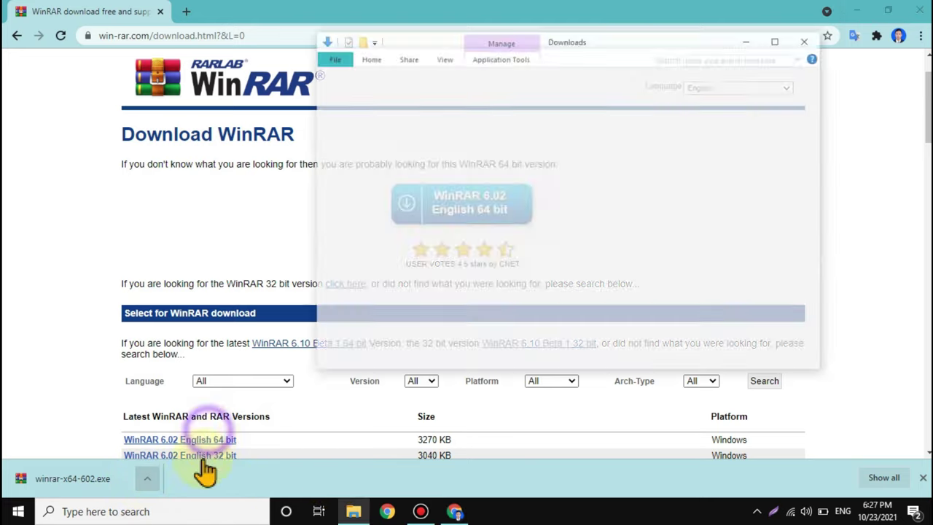
{"action": "left_click", "coordinate": [784, 10]}
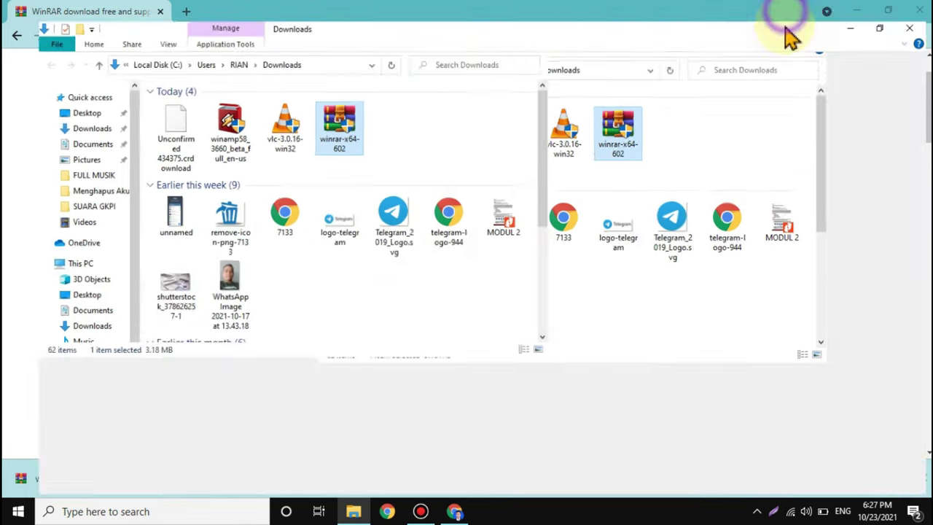
{"action": "double_click", "coordinate": [321, 109]}
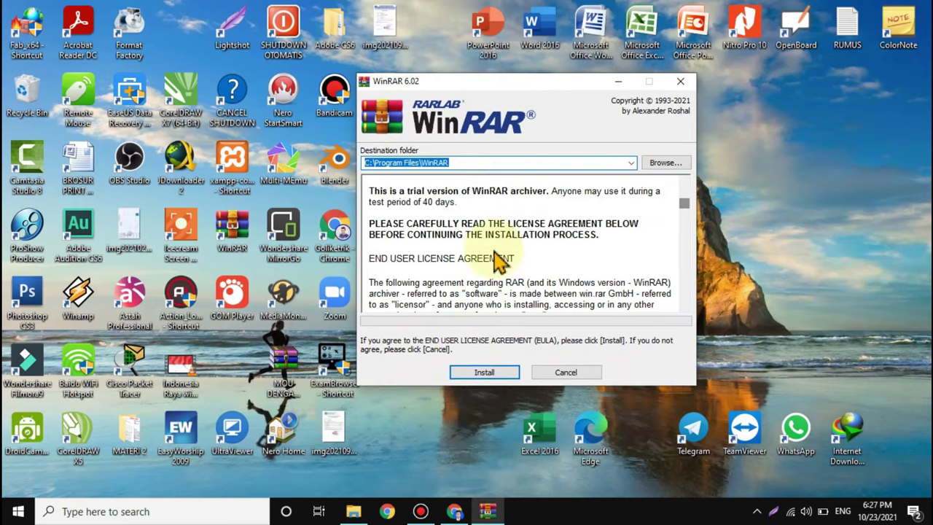
Install WinRAR 6.02 in C:\Program Files\WinRAR with the default file association, interface and shell integration options, and finish the setup.
{"action": "left_click", "coordinate": [485, 372]}
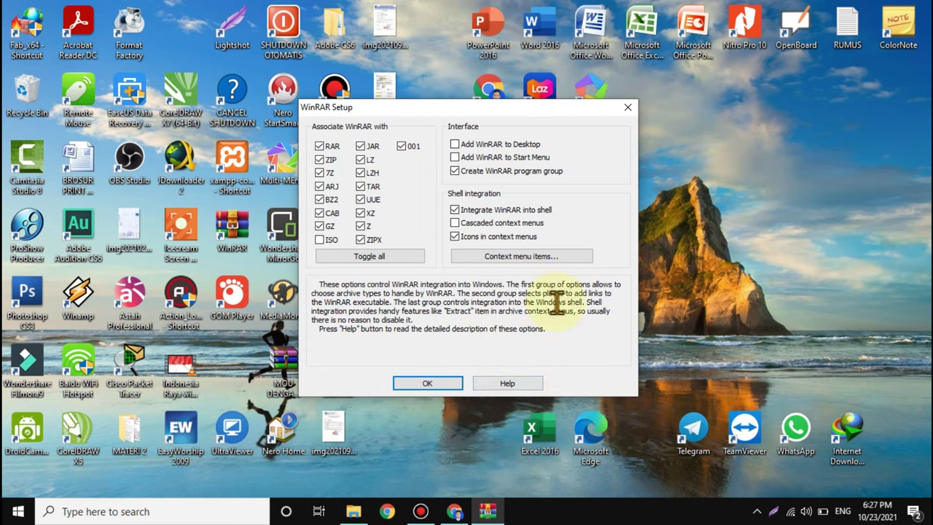
{"action": "left_click", "coordinate": [452, 385]}
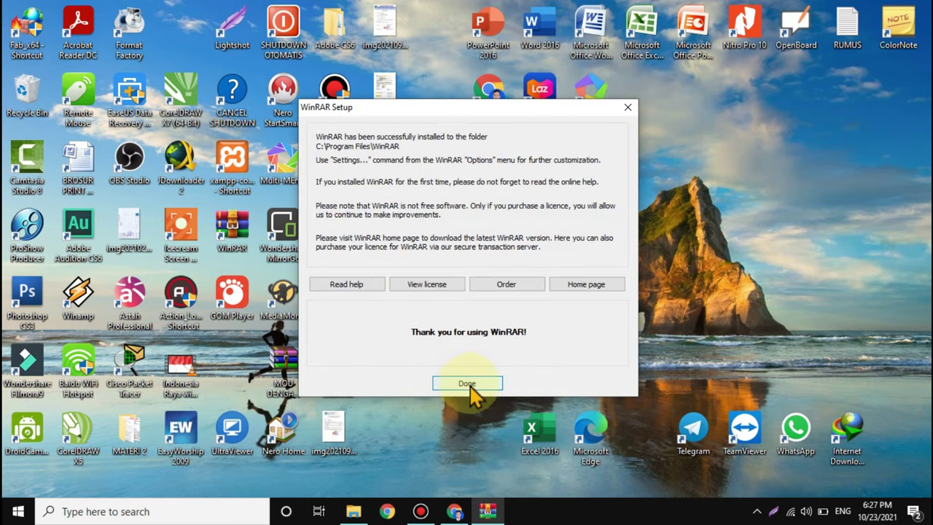
{"action": "left_click", "coordinate": [460, 385]}
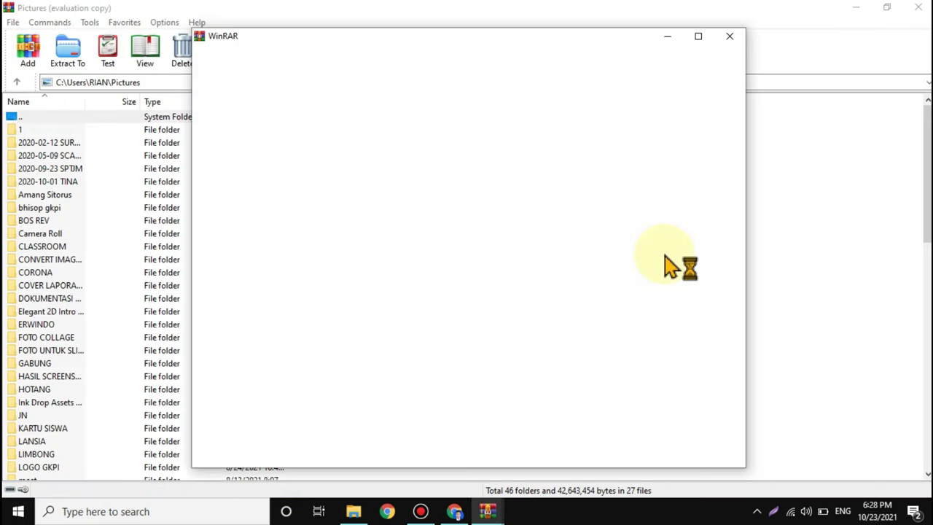
Dismiss the blank WinRAR pop-up window covering the file list of the Pictures folder.
{"action": "left_click", "coordinate": [729, 40]}
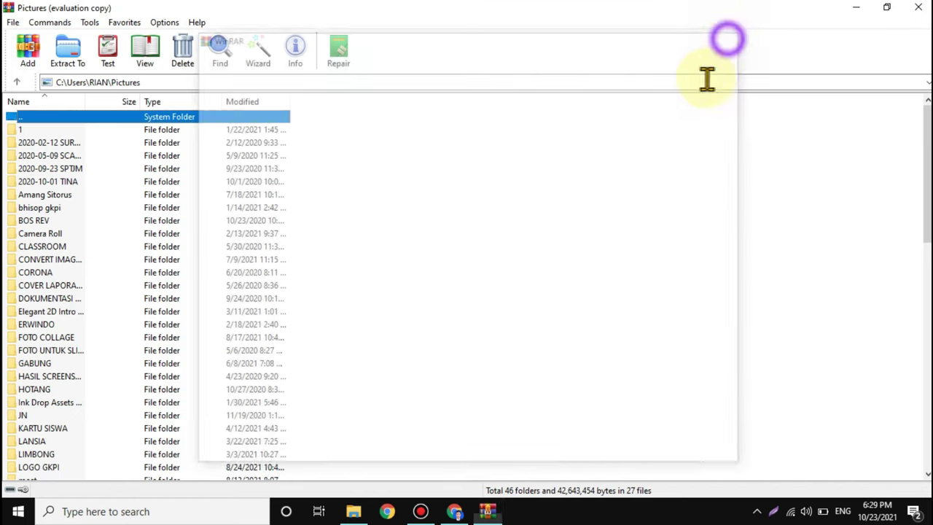